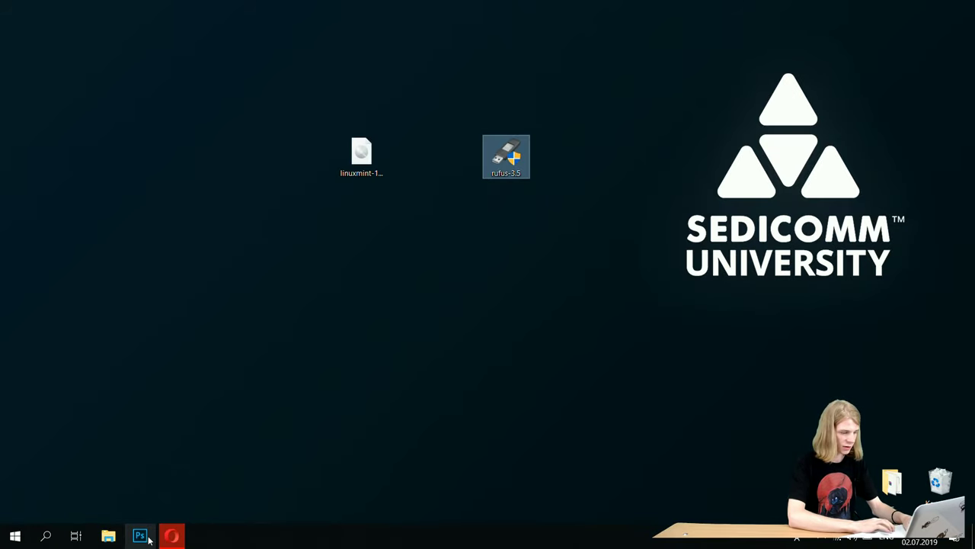
- Search 'rufus' in Opera and scroll rufus.ie to the Rufus 3.5 download section
click(171, 536)
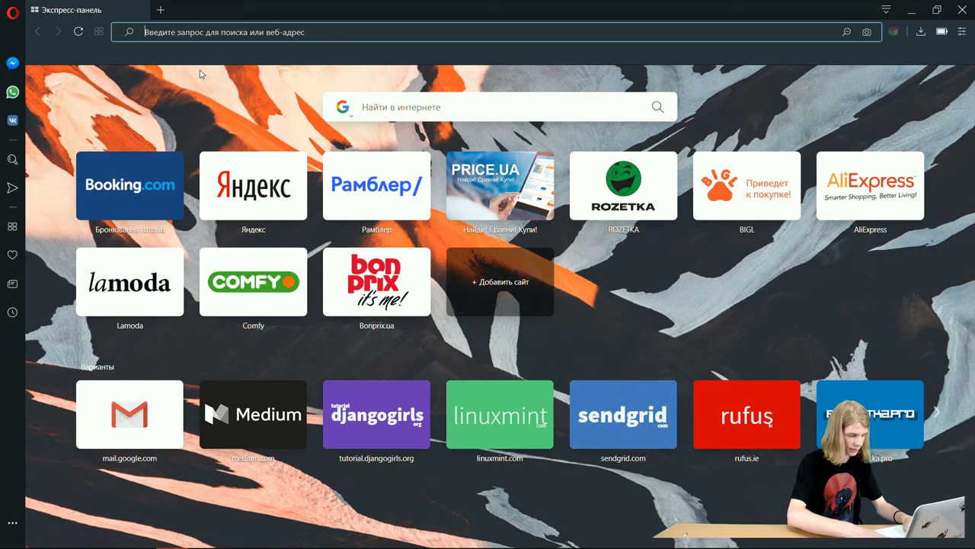
text(rufus)
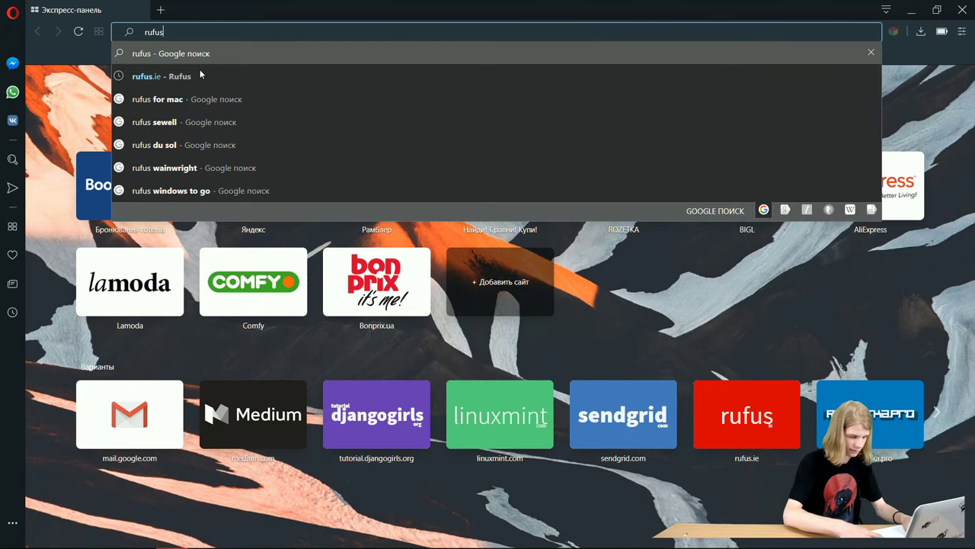
key(Return)
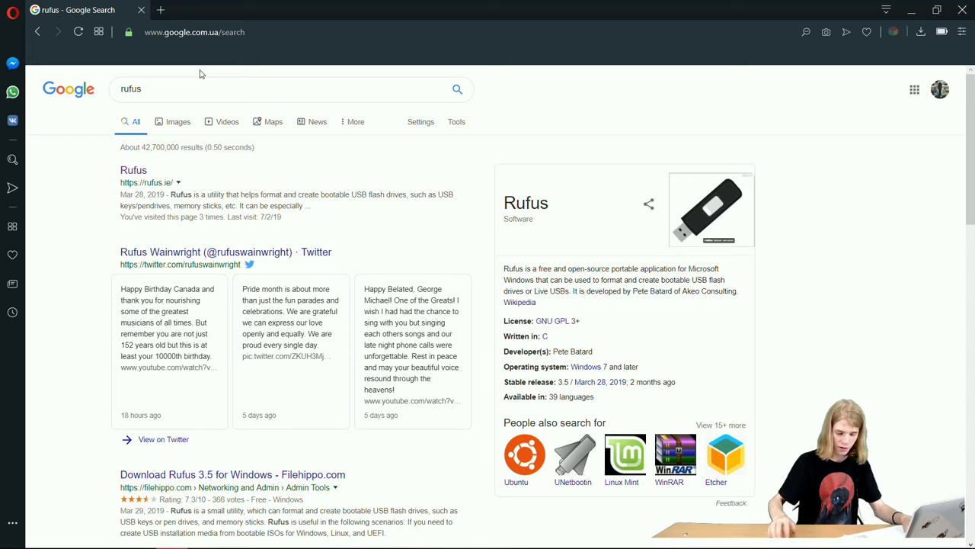
click(125, 171)
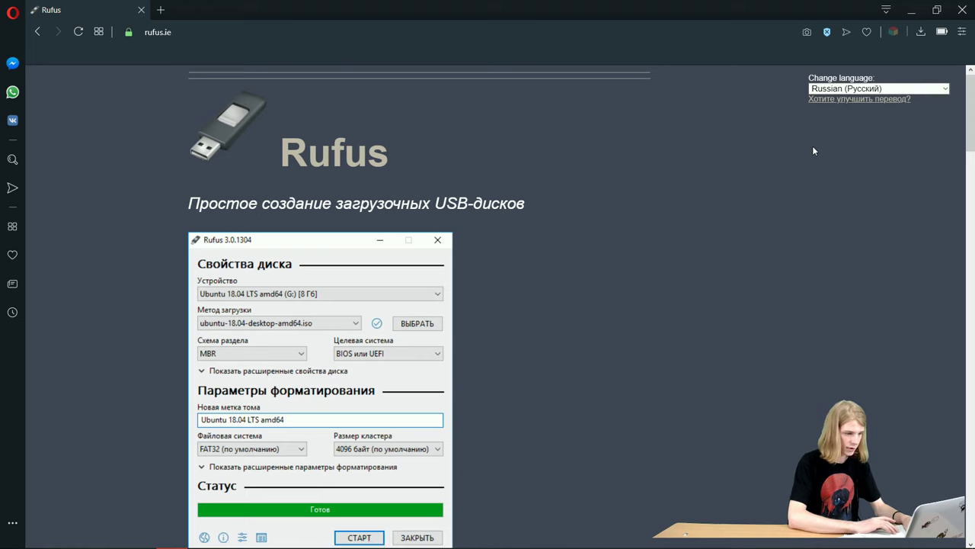
scroll(812, 151, down, 3)
scroll(812, 151, down, 3)
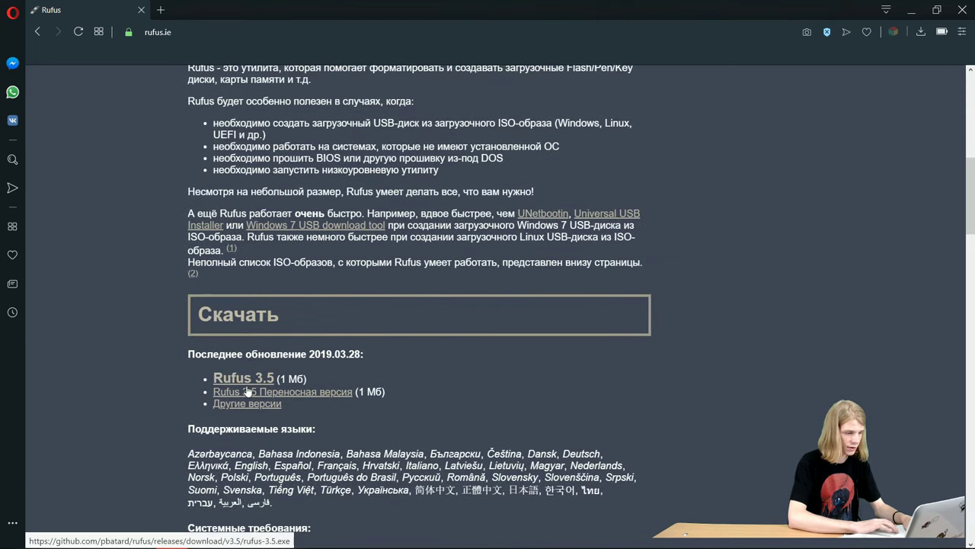
scroll(235, 375, down, 1)
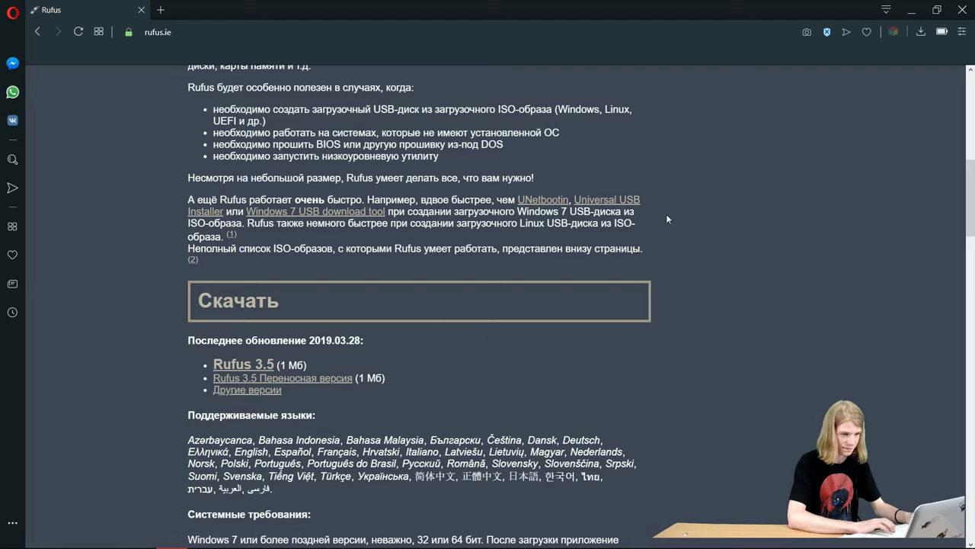
- Minimise Opera, view the open windows, then return to the Opera window
click(912, 10)
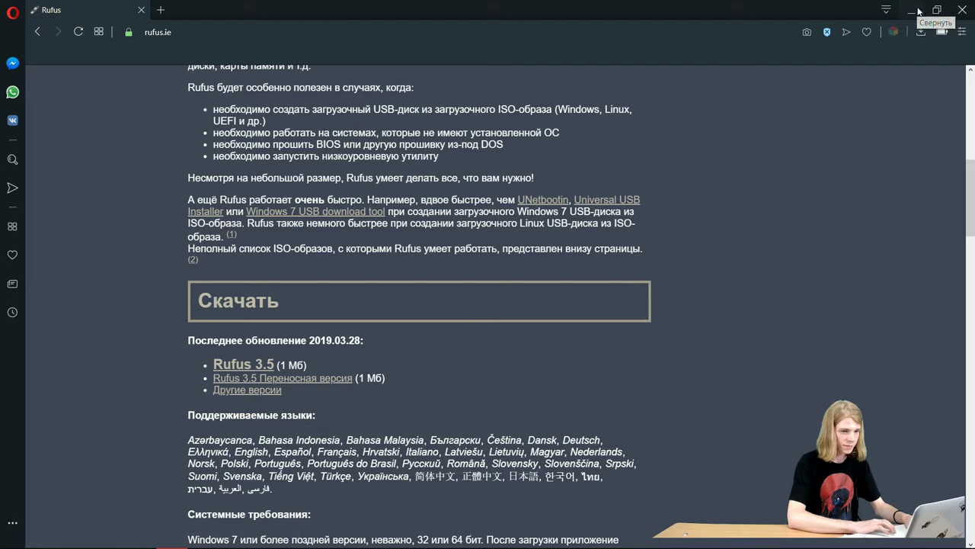
key(super+Tab)
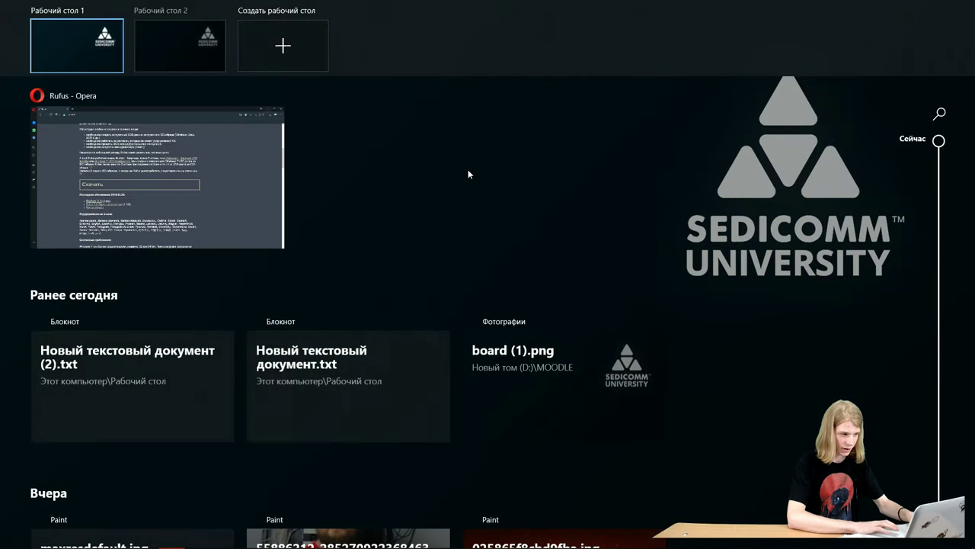
click(468, 170)
key(alt+Tab)
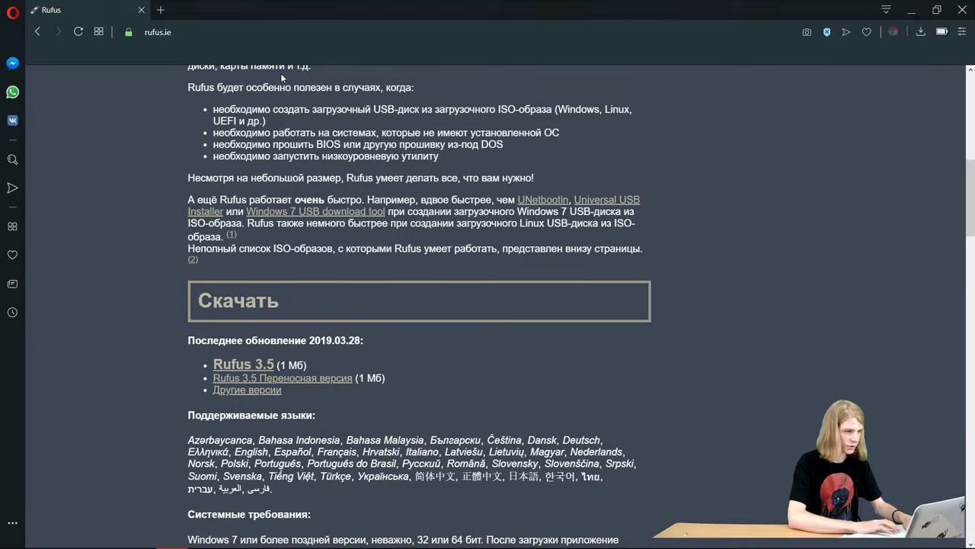
- Search 'mint' in a new Opera tab and open the linuxmint.com main page
click(160, 10)
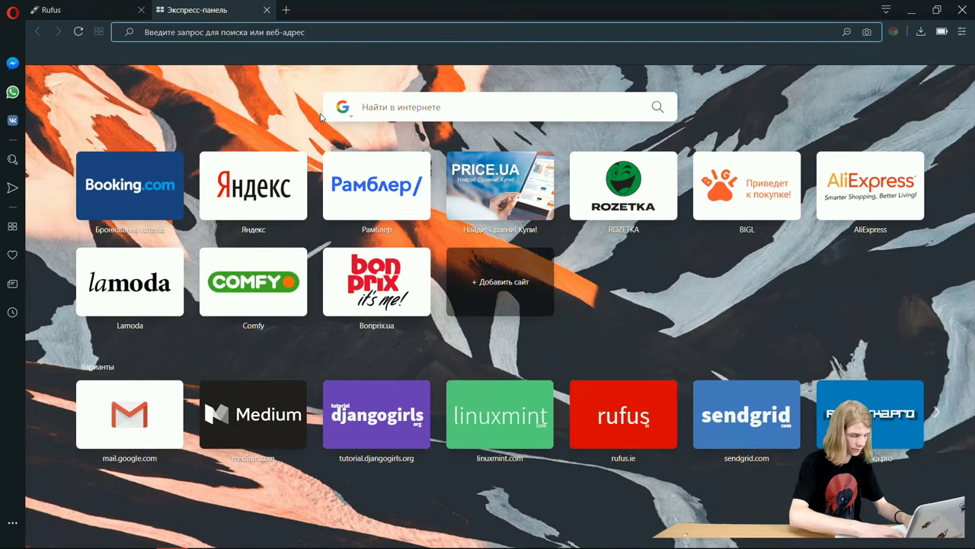
text(mint)
key(Return)
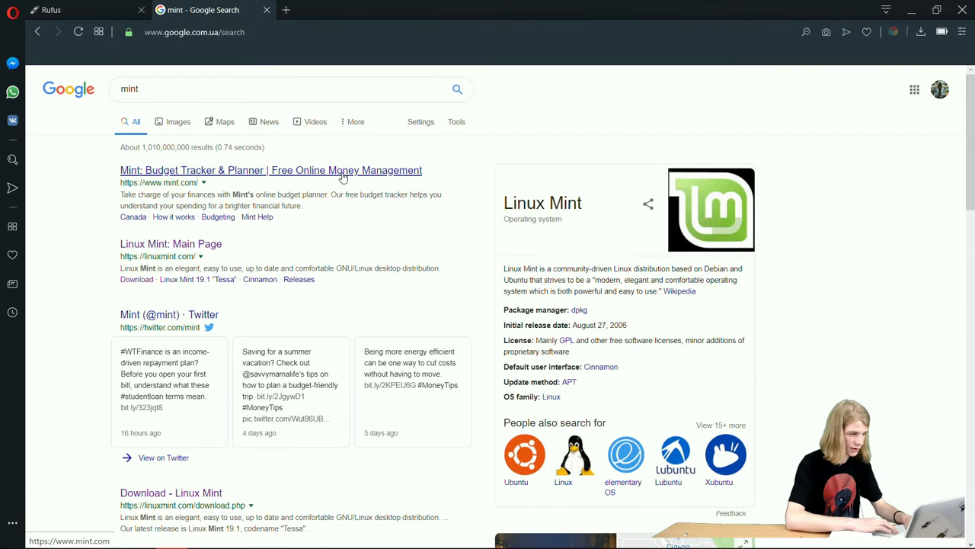
click(200, 250)
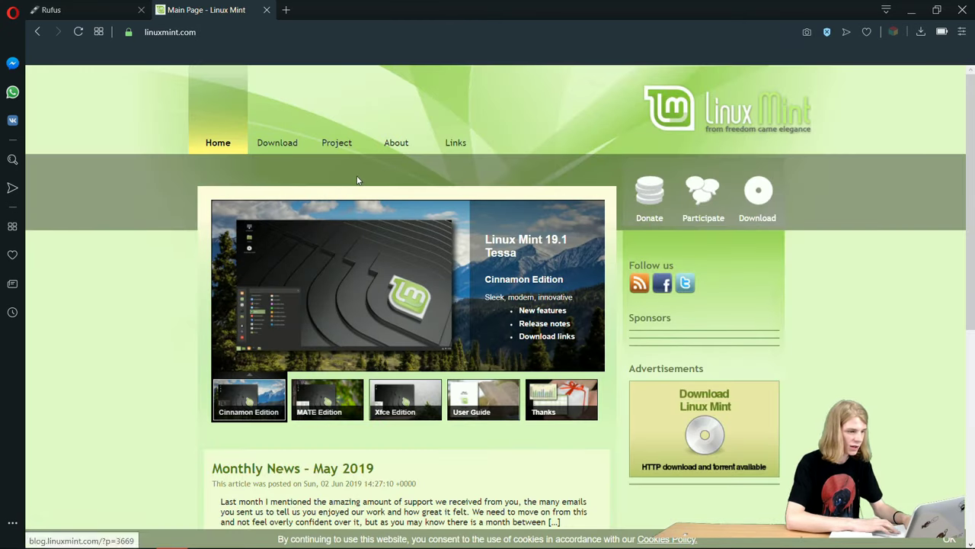
- Go to the Linux Mint 19.1 Cinnamon 32-bit download page, then minimise Opera
click(277, 142)
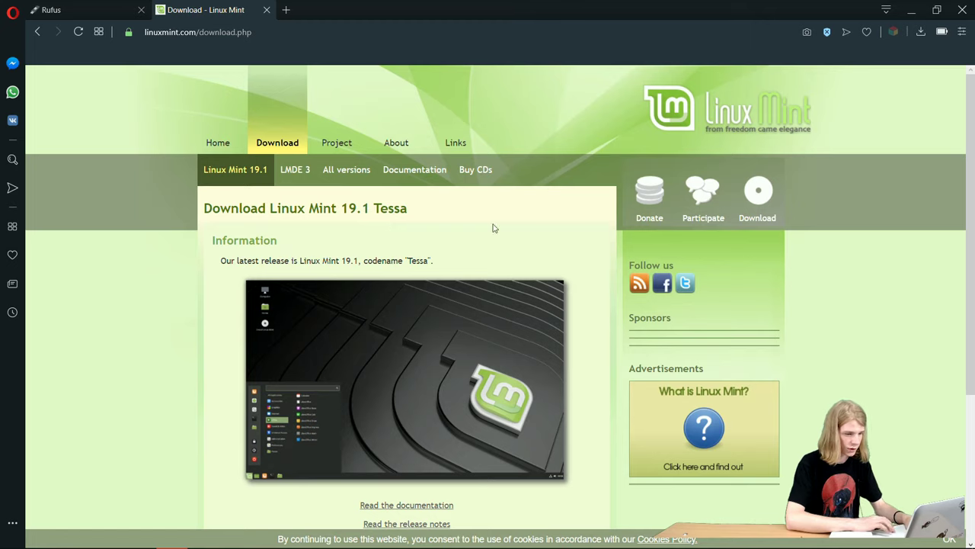
scroll(974, 320, down, 1)
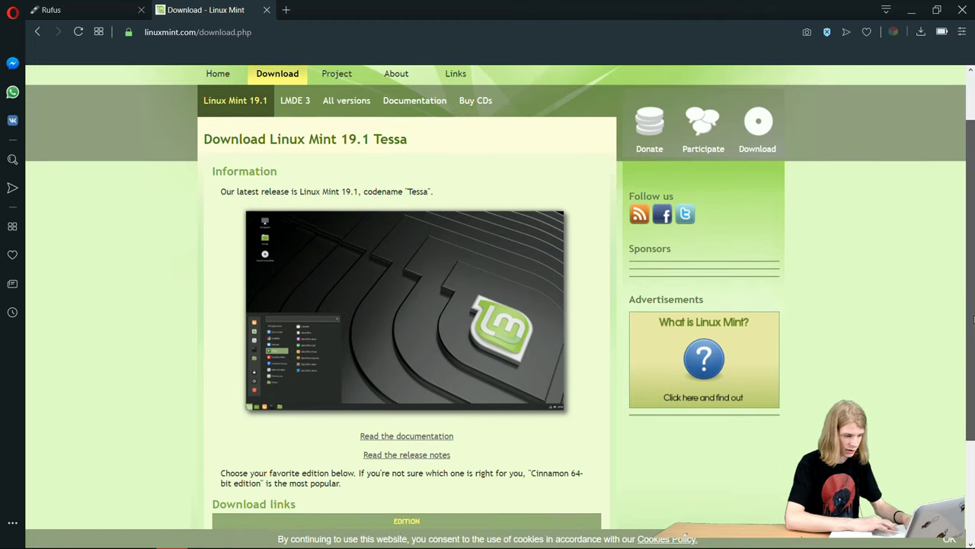
drag(973, 320, 974, 406)
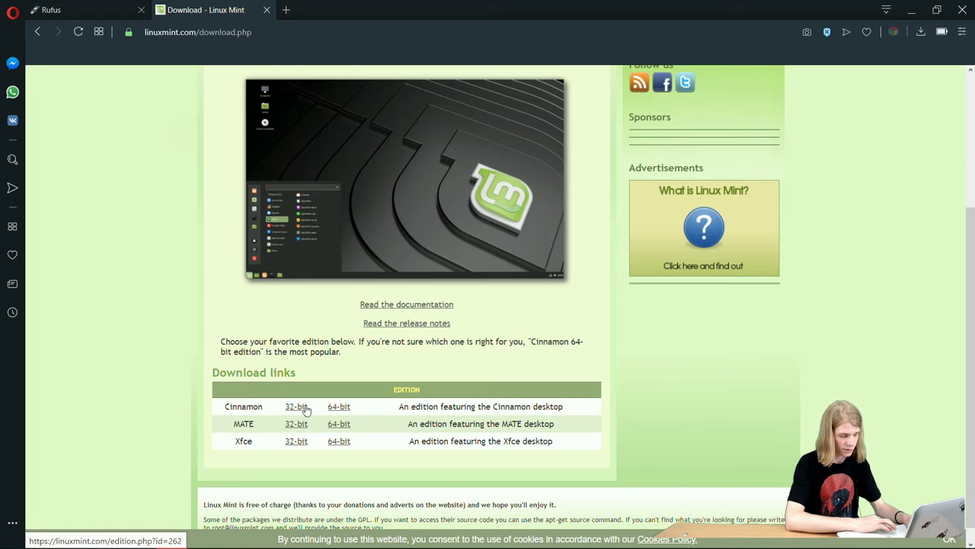
click(297, 408)
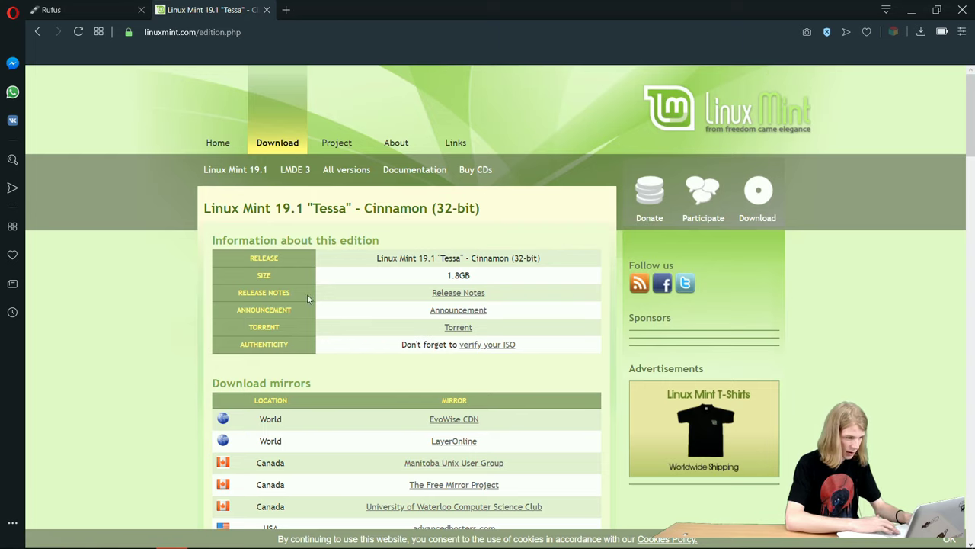
click(911, 10)
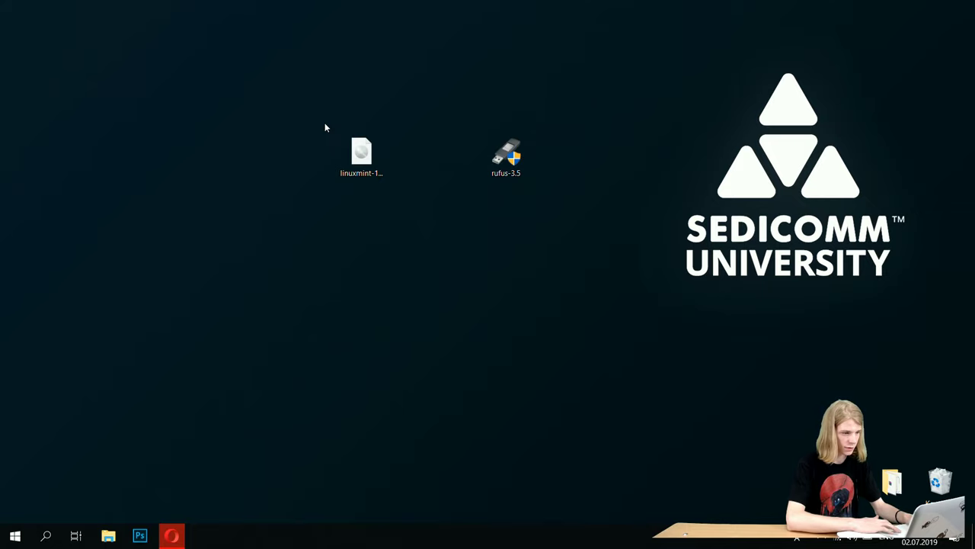
- Launch Rufus 3.5 and load linuxmint-19.1-cinnamon-32bit.iso as the image for the 16 GB drive
drag(325, 126, 380, 170)
click(538, 263)
double_click(505, 161)
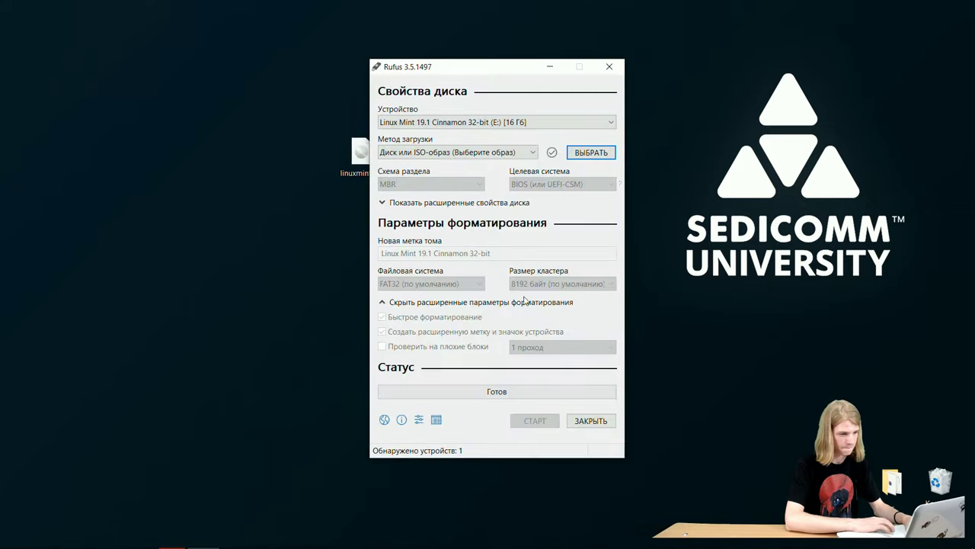
click(531, 124)
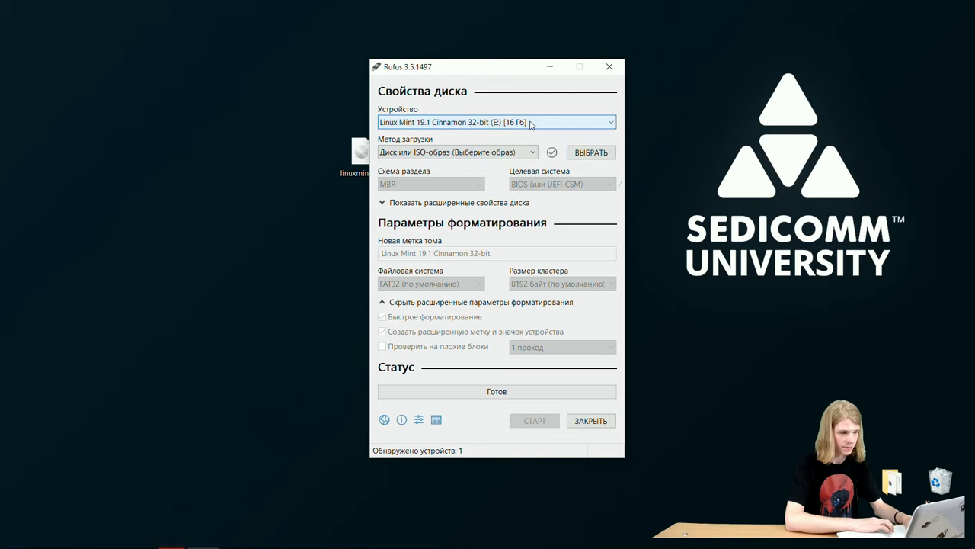
click(601, 153)
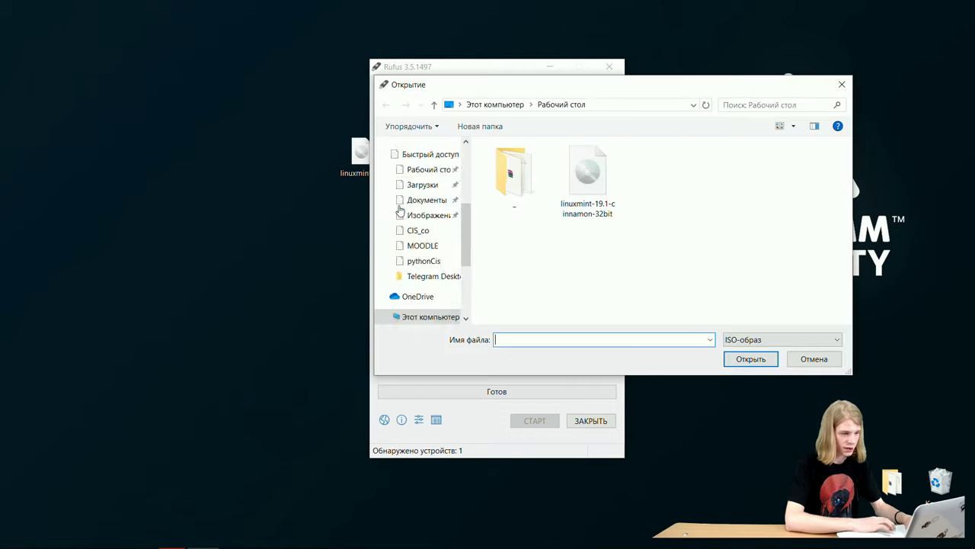
double_click(590, 168)
drag(567, 248, 503, 221)
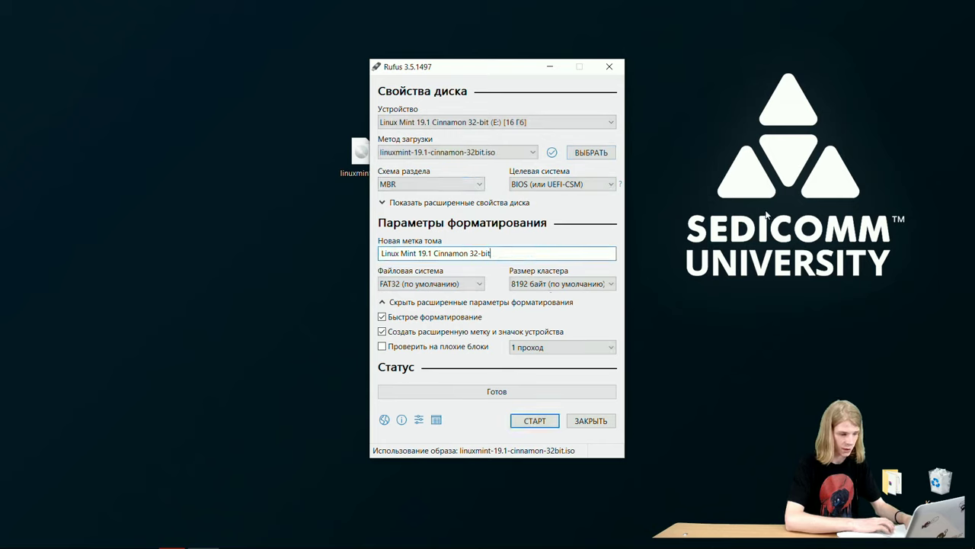
- Write the image in ISO mode, allowing the Syslinux download and data erase, then close Rufus
click(541, 424)
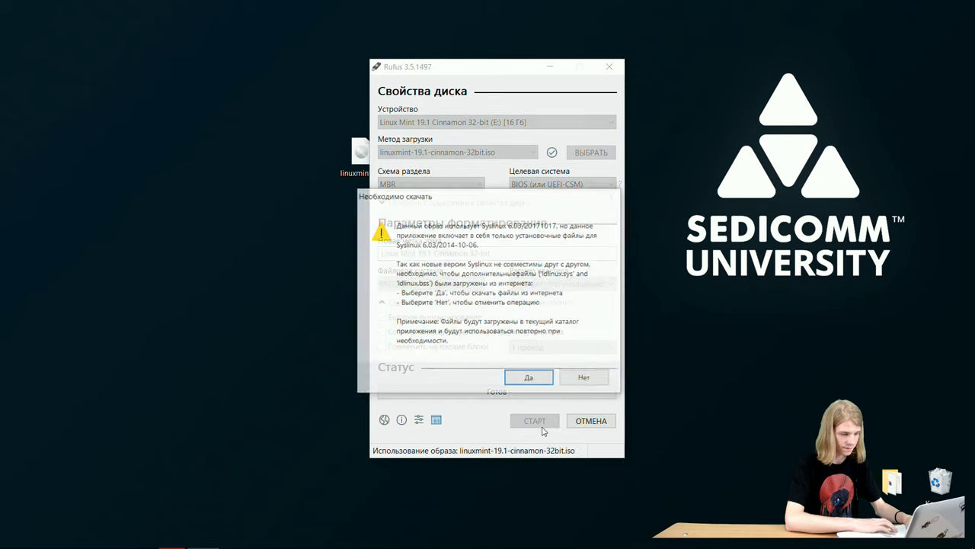
click(529, 376)
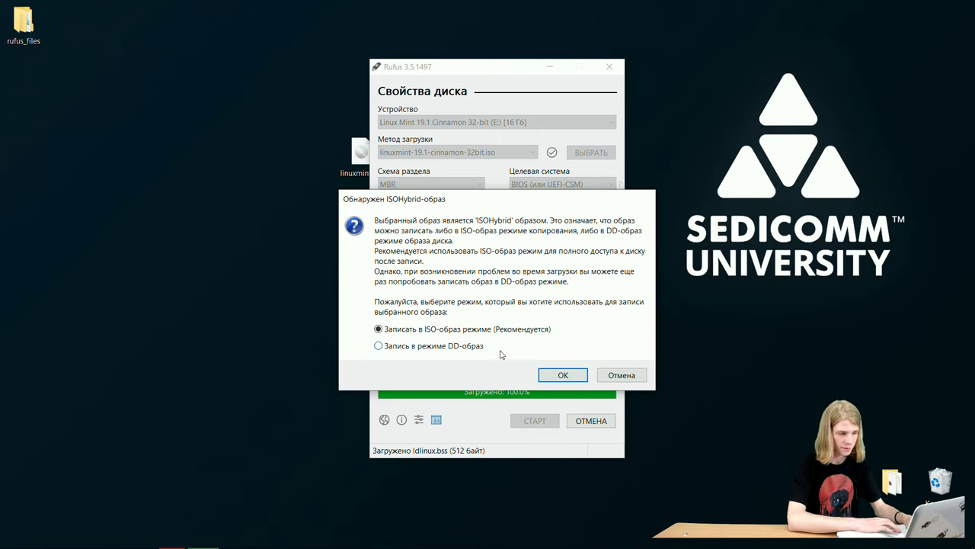
click(555, 370)
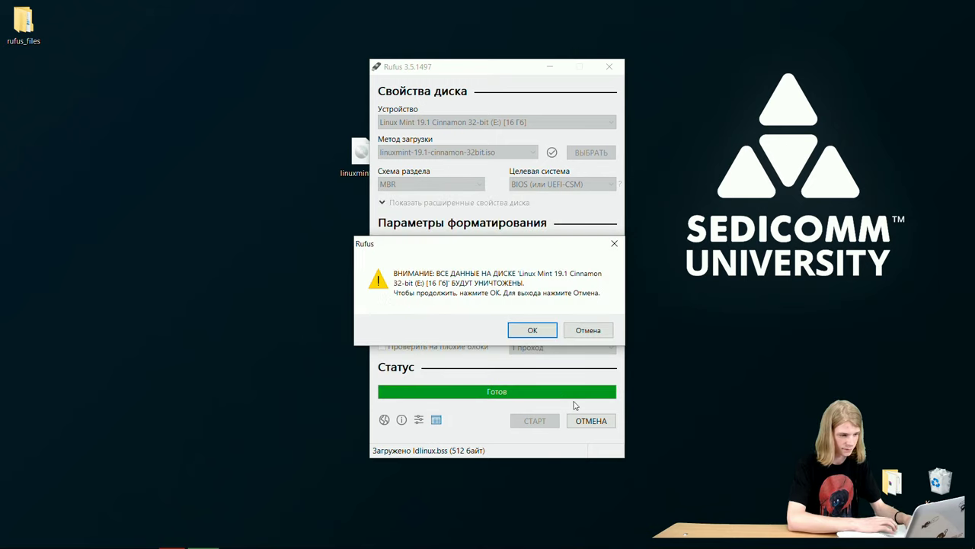
click(515, 334)
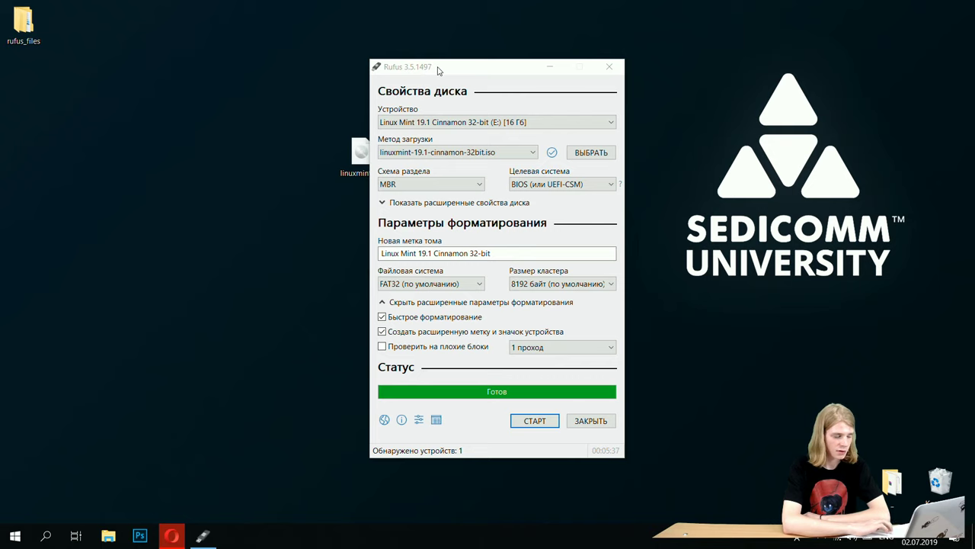
drag(438, 71, 280, 59)
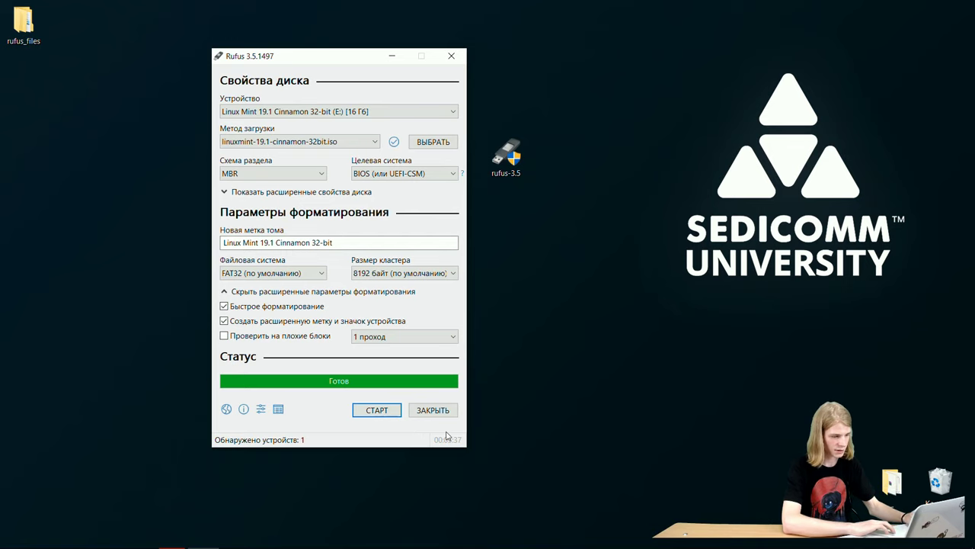
click(439, 410)
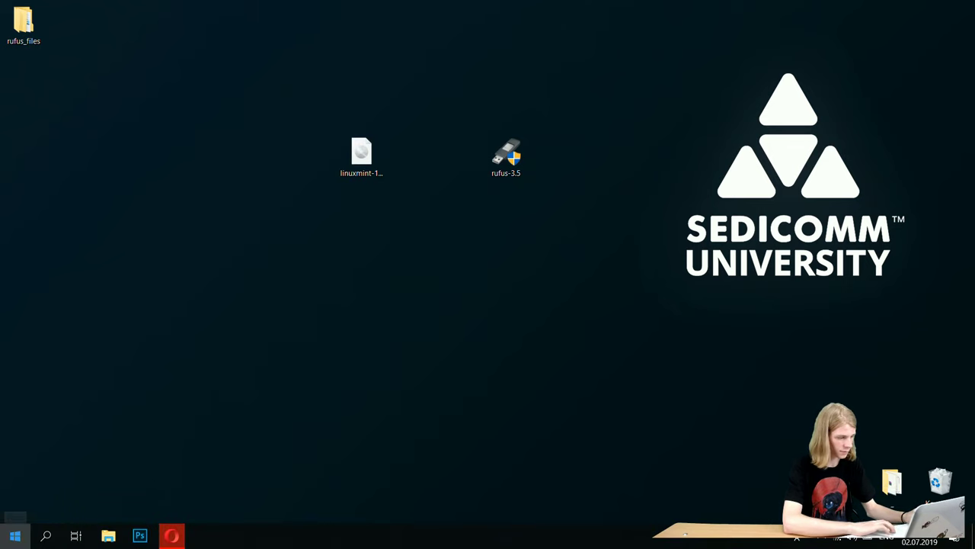
- Restart Windows and boot from the SanDisk Cruzer Edge 2.01 USB drive
click(11, 530)
click(15, 508)
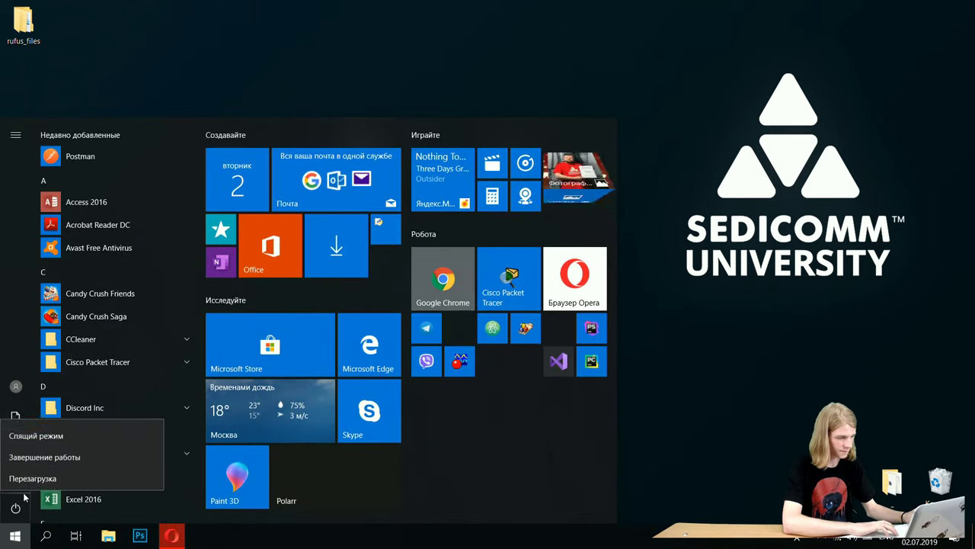
click(44, 456)
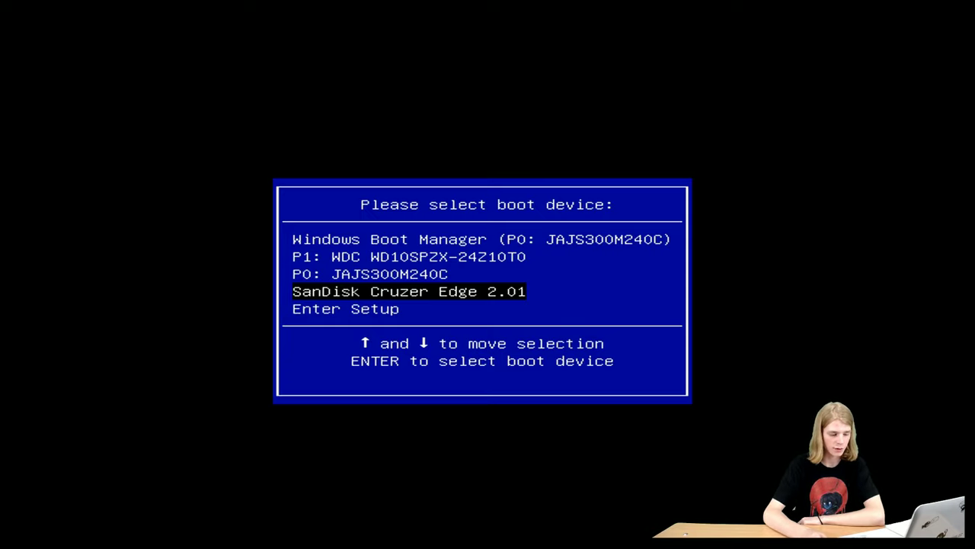
key(Return)
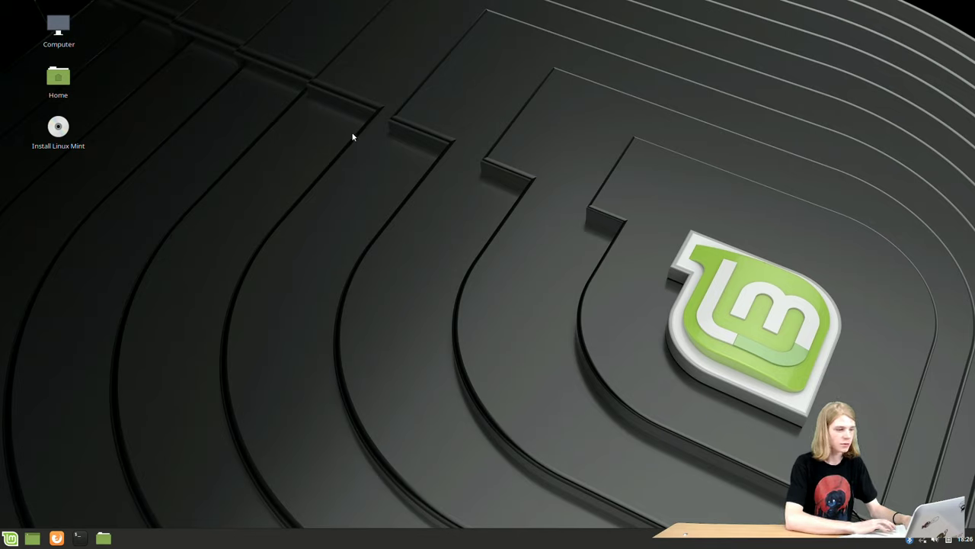
- Start the Linux Mint installer with Русский as the installation language
drag(282, 114, 419, 217)
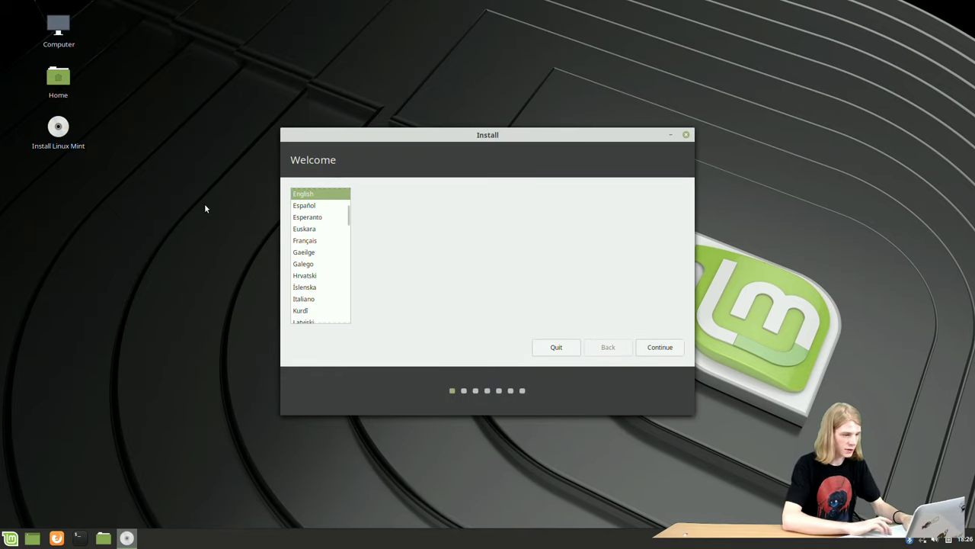
drag(348, 217, 346, 270)
click(323, 253)
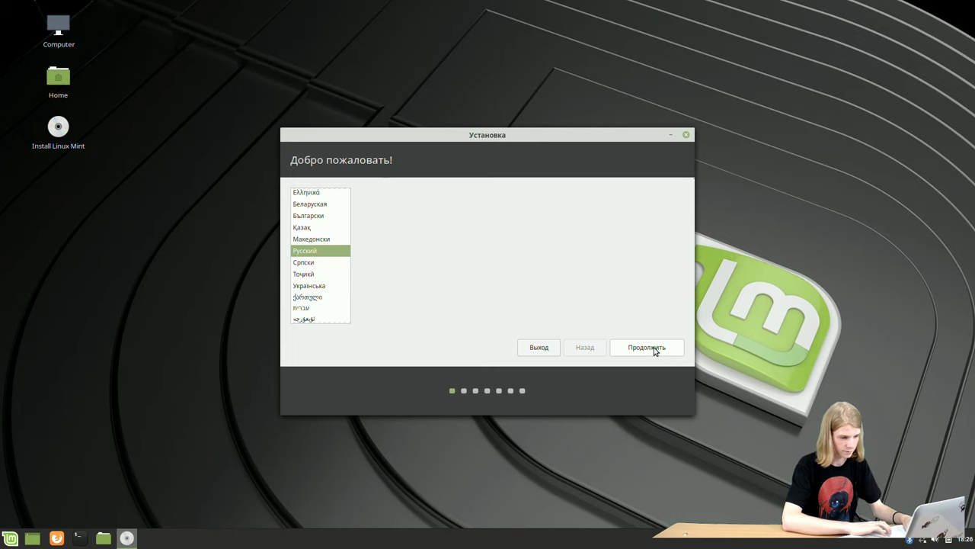
click(654, 349)
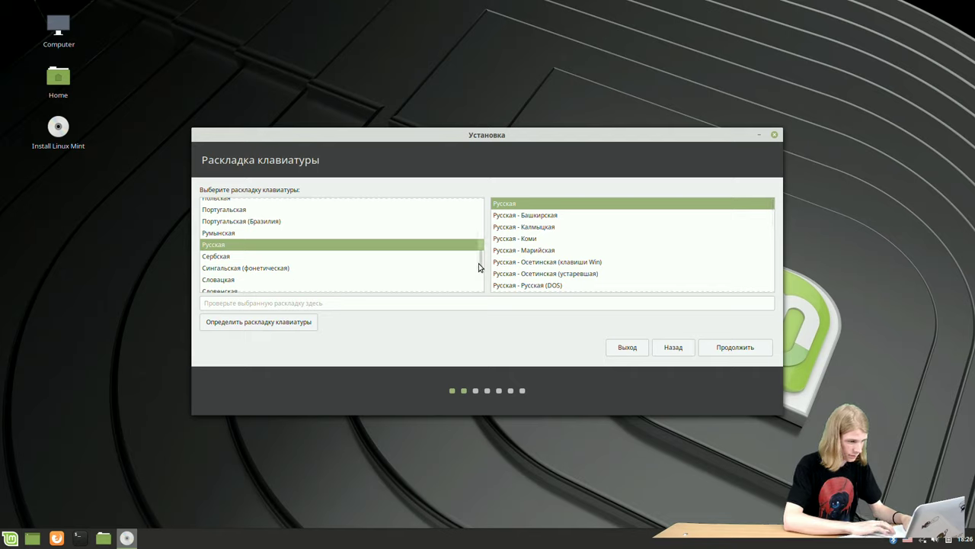
- Choose the Английская (Великобритания) keyboard layout and continue
scroll(480, 259, up, 10)
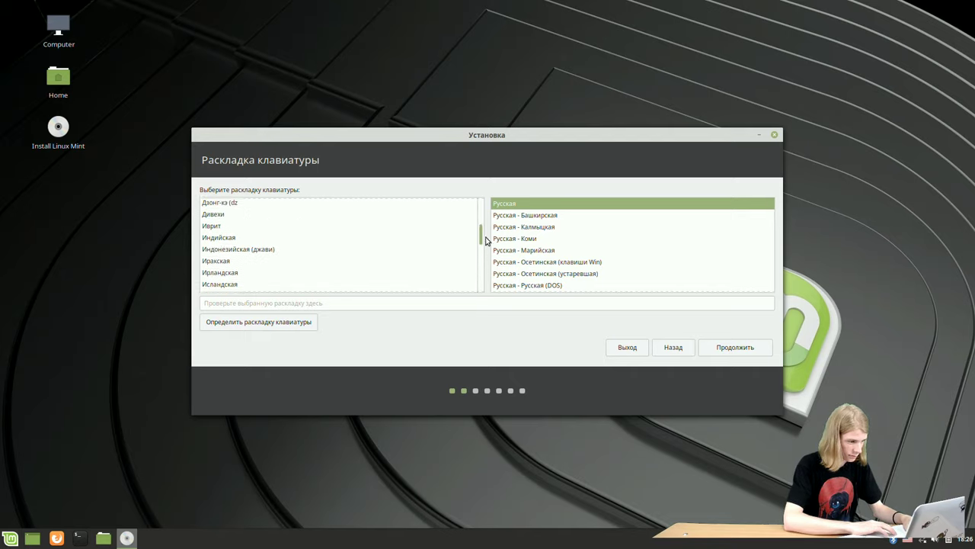
scroll(486, 241, up, 5)
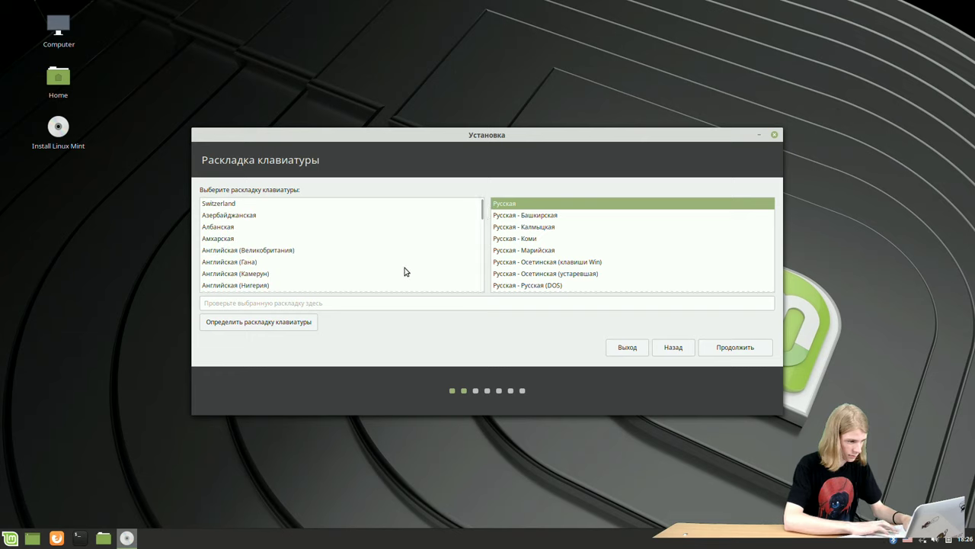
click(296, 250)
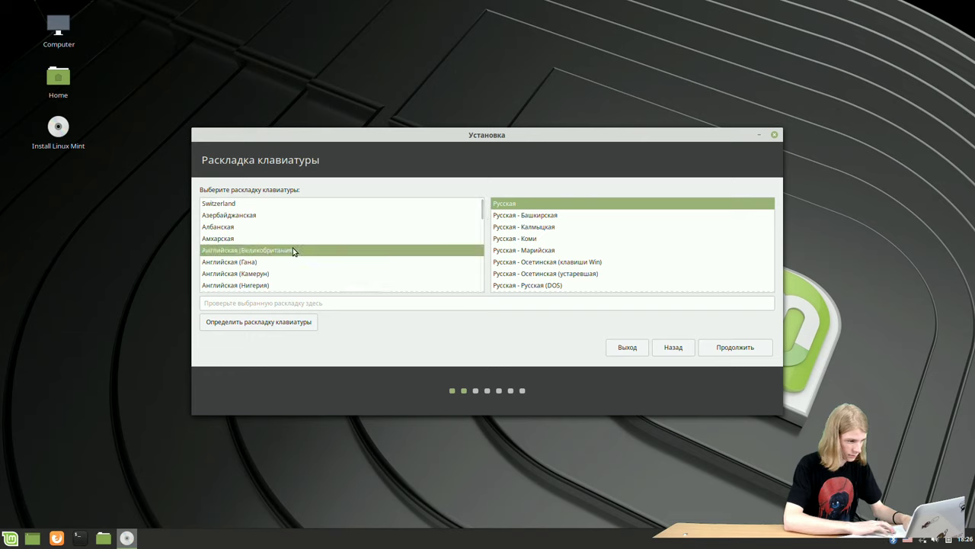
click(750, 348)
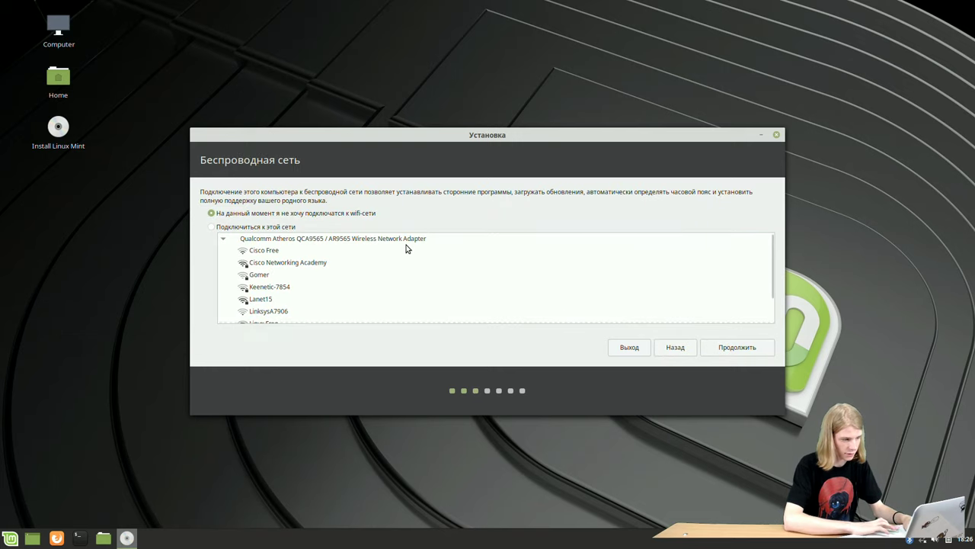
- Skip Wi-Fi, enable third-party drivers and codecs, and choose the Другой вариант installation type
click(749, 352)
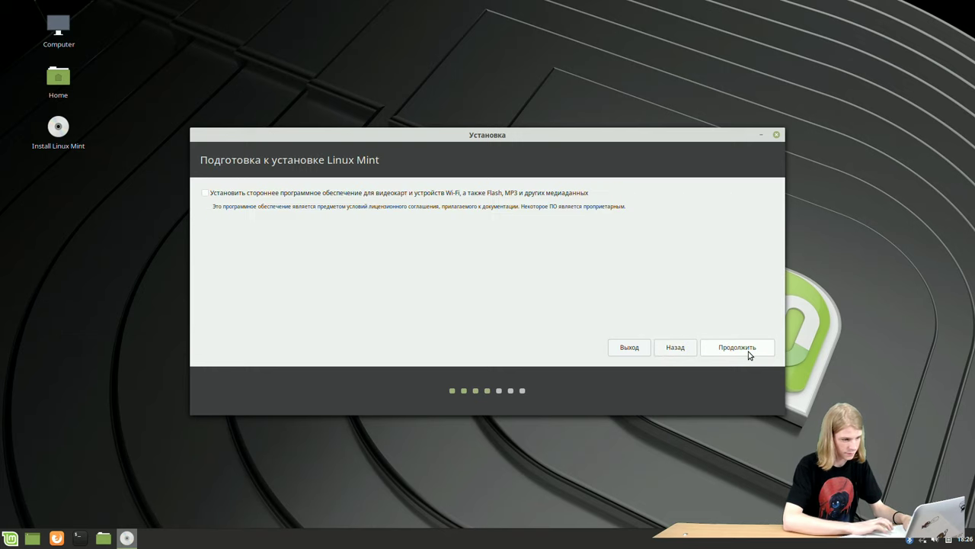
click(428, 195)
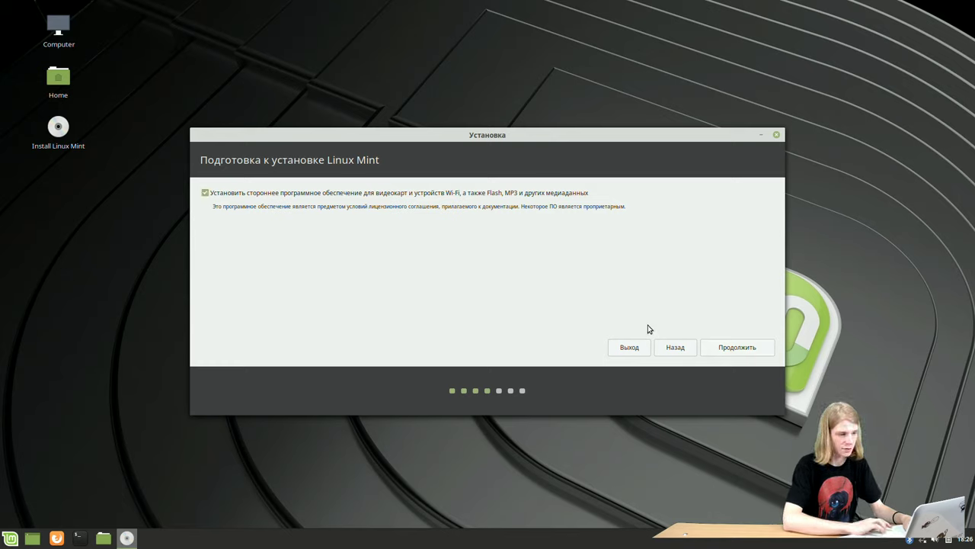
click(739, 352)
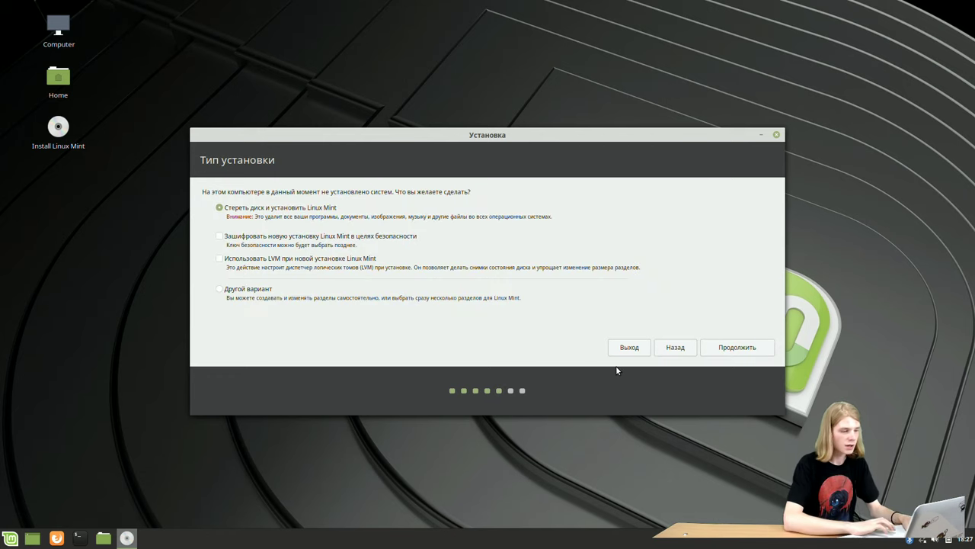
click(249, 293)
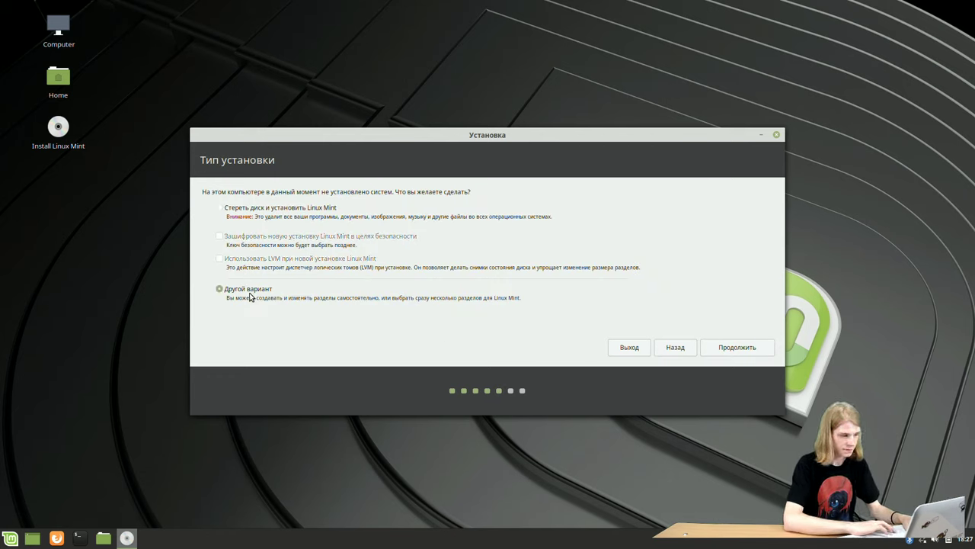
click(738, 347)
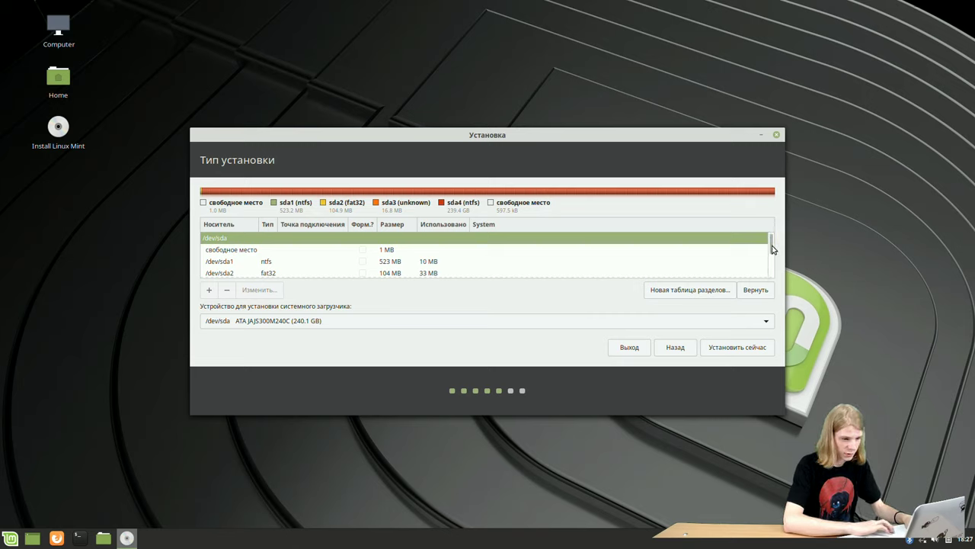
- Scroll the partition table to /dev/sdd and select the 31000 MB fat32 partition /dev/sdd1
scroll(771, 263, down, 3)
scroll(762, 255, up, 3)
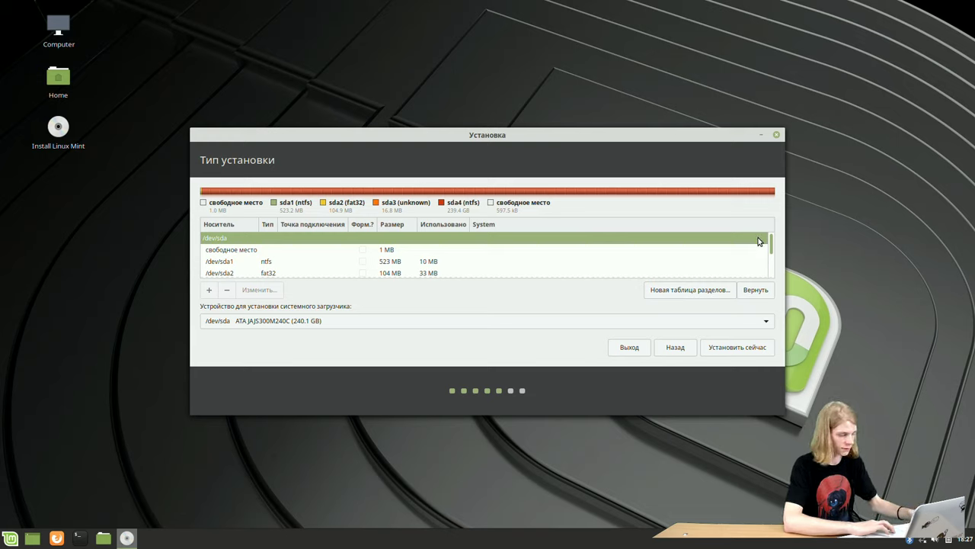
scroll(762, 248, down, 5)
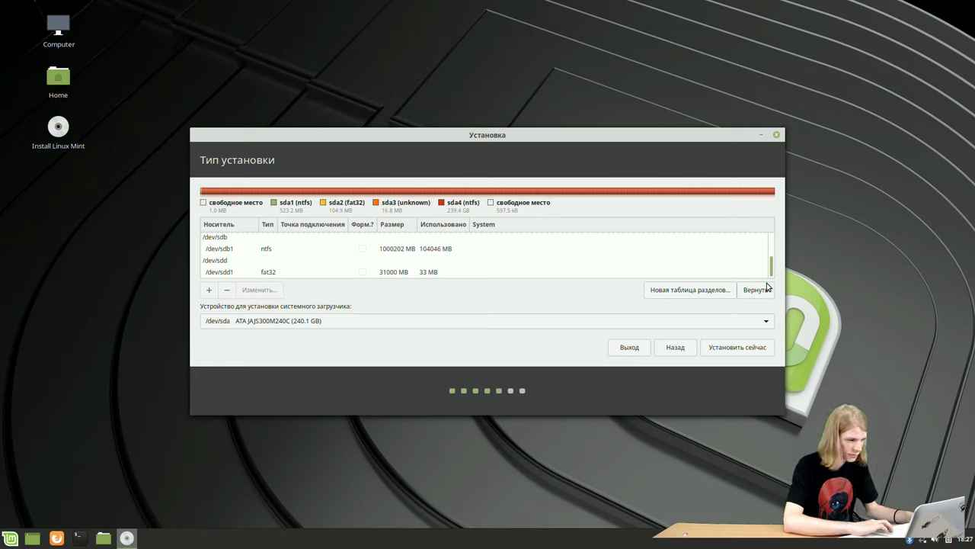
drag(771, 268, 769, 242)
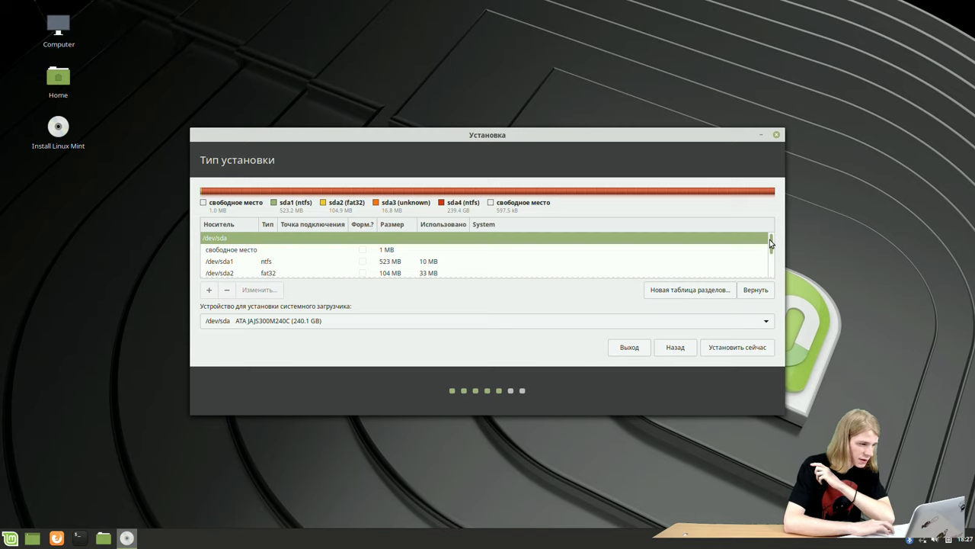
drag(771, 242, 772, 241)
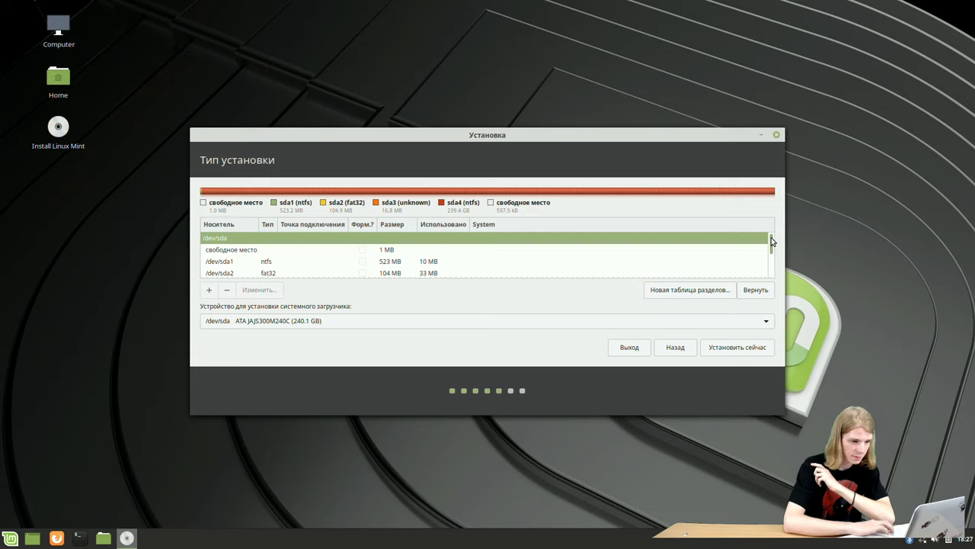
drag(771, 241, 770, 261)
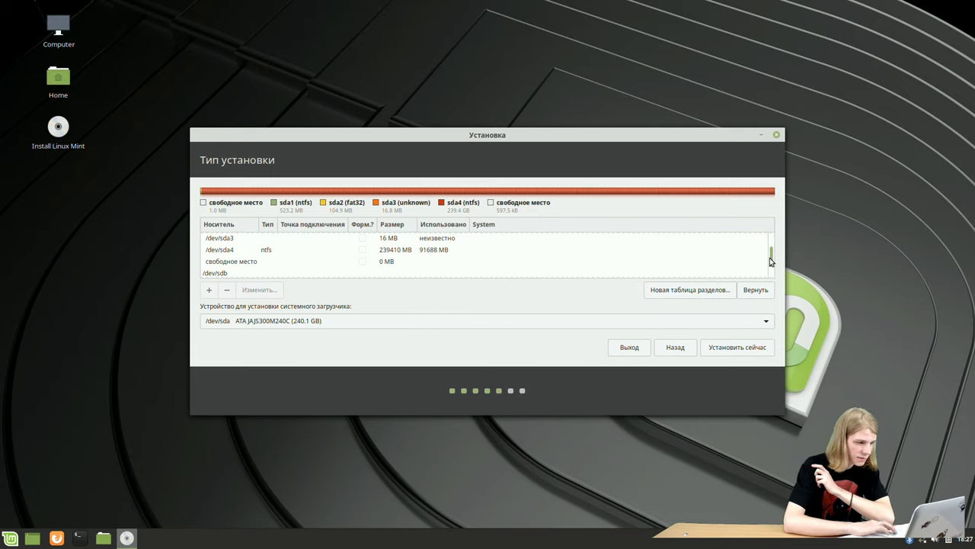
scroll(771, 263, down, 2)
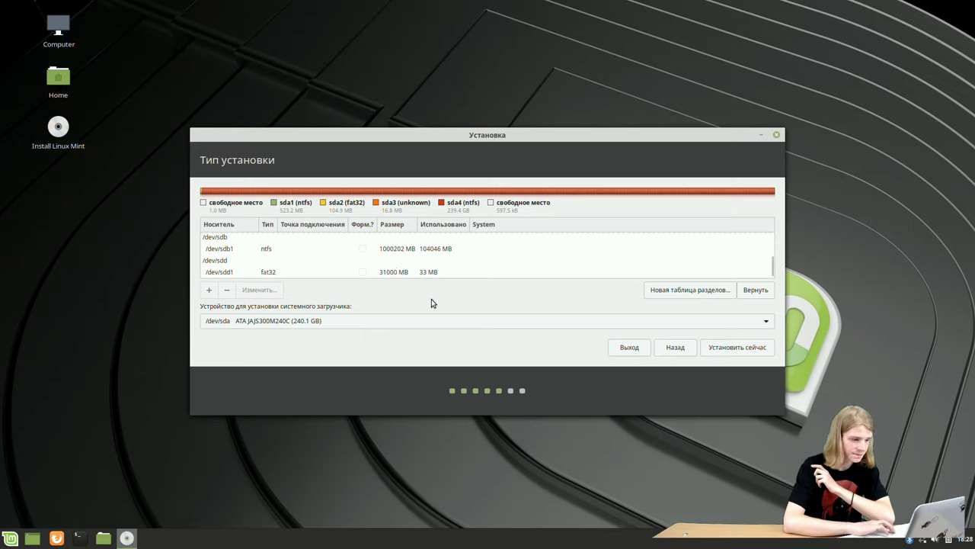
click(390, 275)
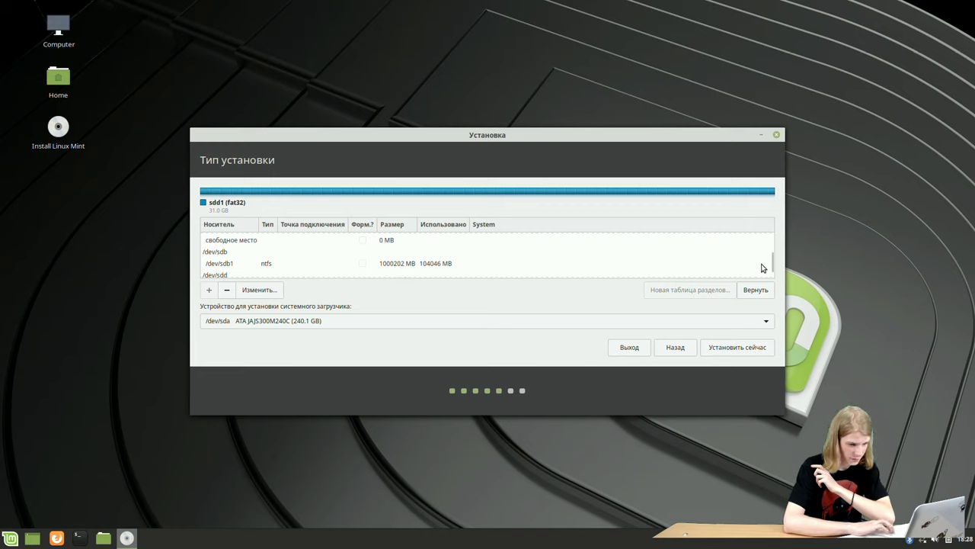
drag(772, 264, 773, 289)
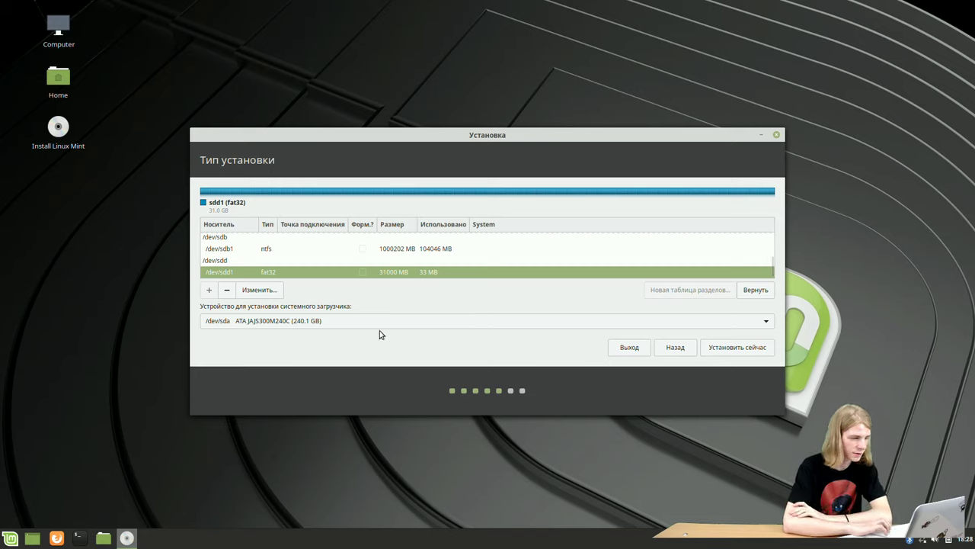
- Edit /dev/sdd1 to 18000 MB, used as Ext4 and mounted at /, and apply it
right_click(290, 275)
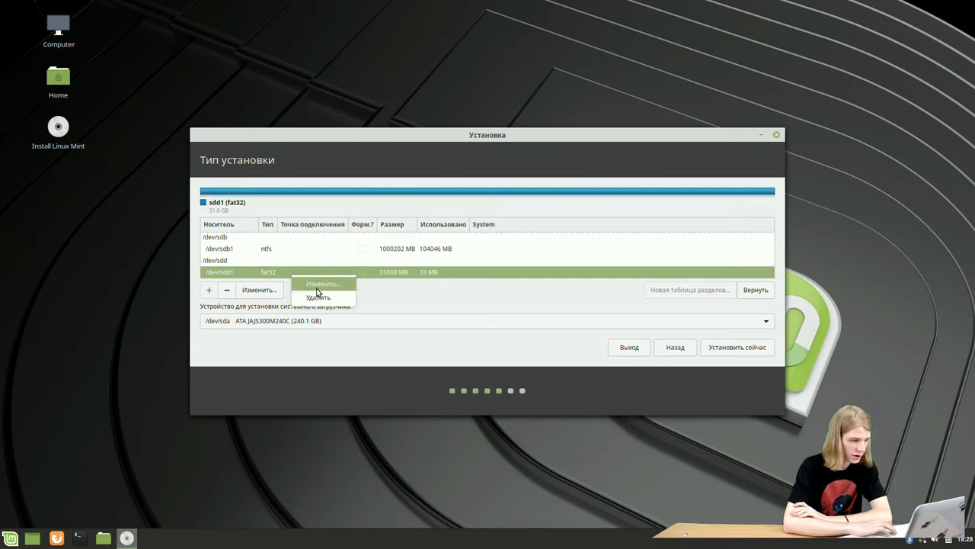
click(319, 287)
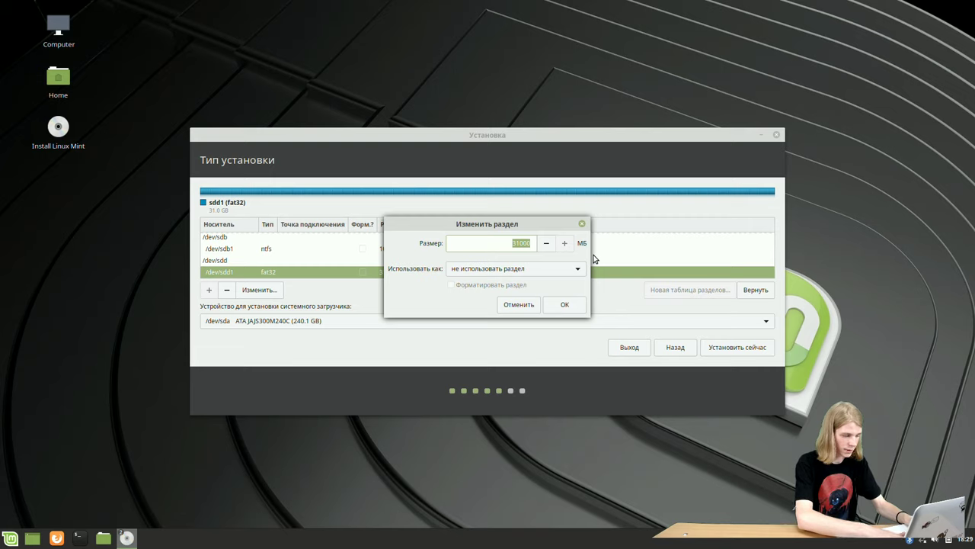
text(18)
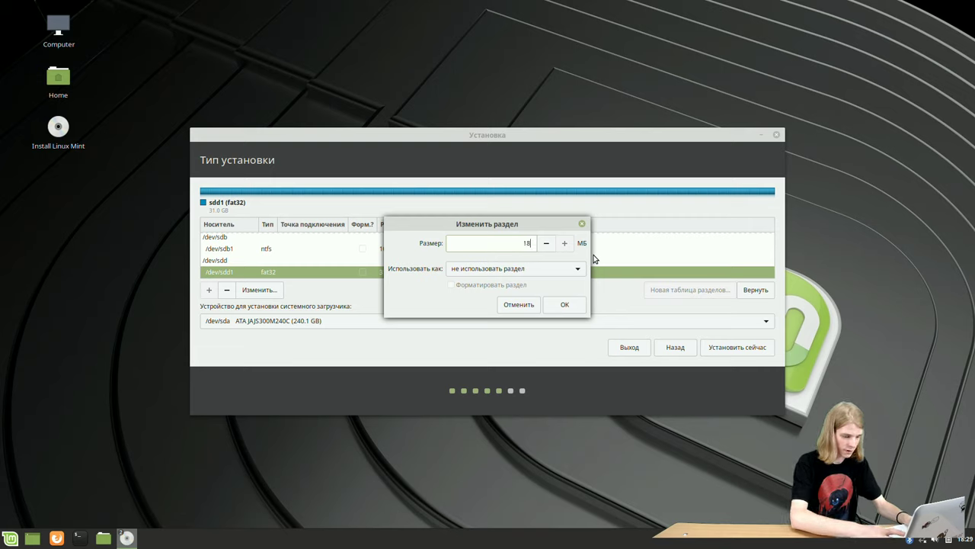
text(000)
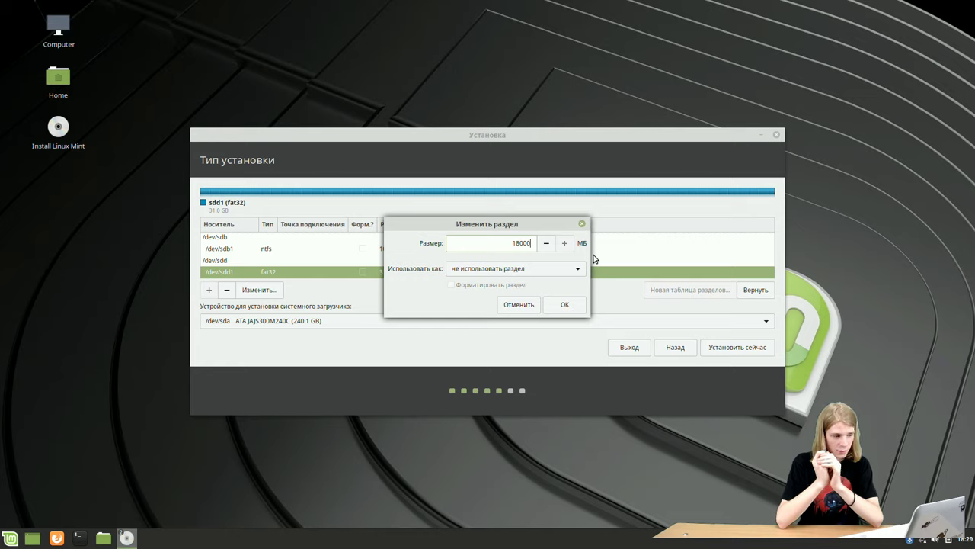
click(533, 274)
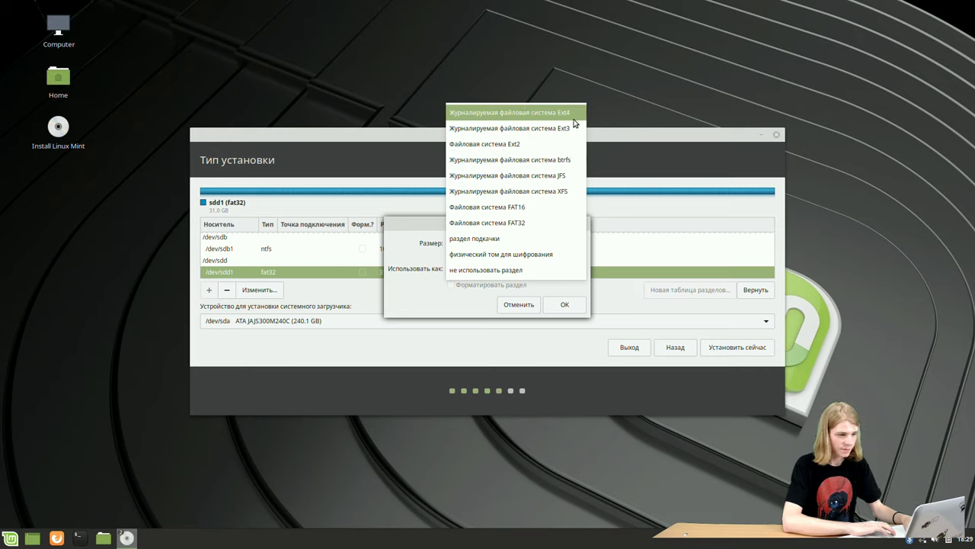
key(Escape)
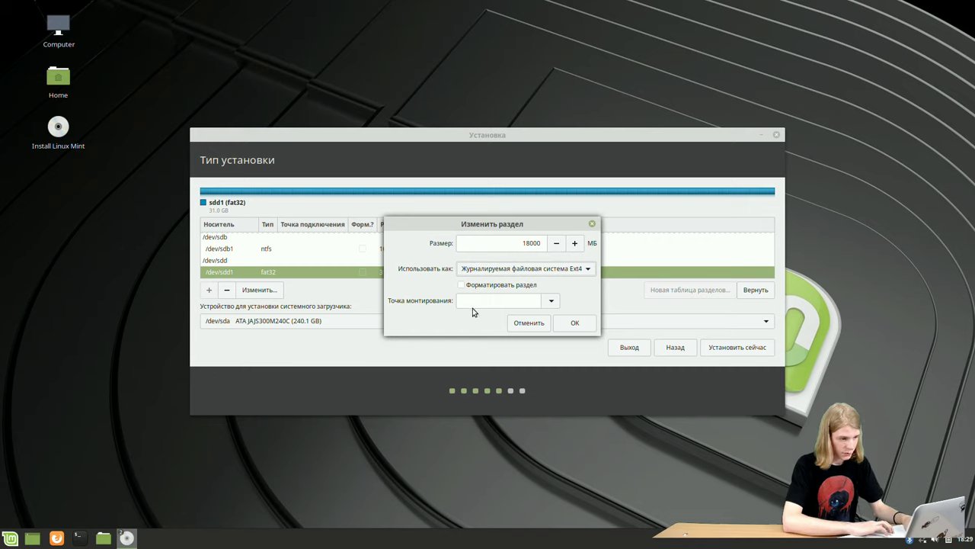
click(474, 301)
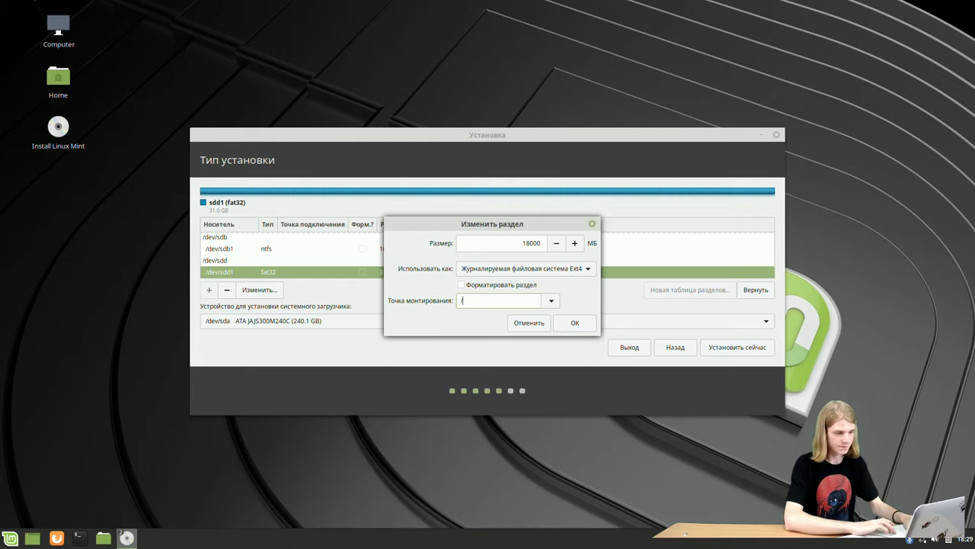
click(570, 322)
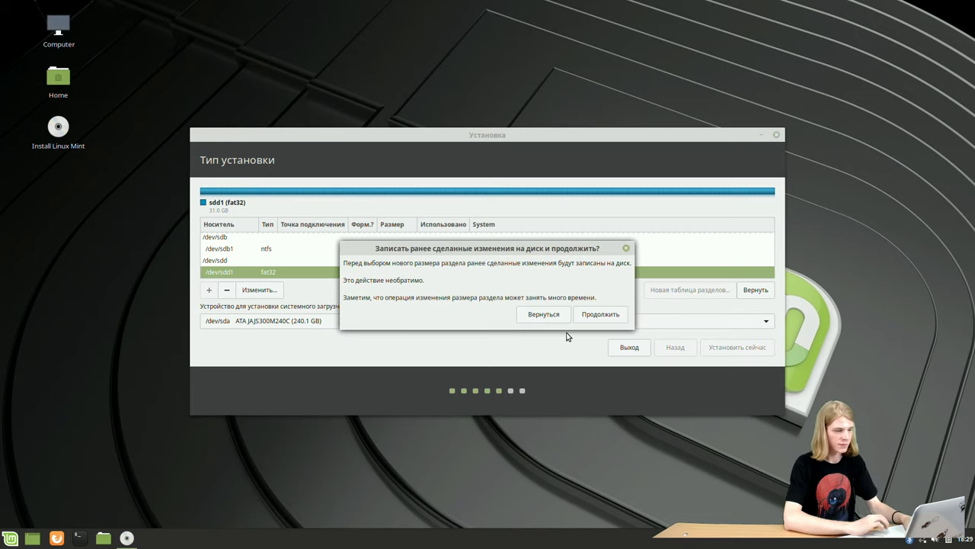
- Confirm writing the sdd1 partition changes to disk
click(601, 315)
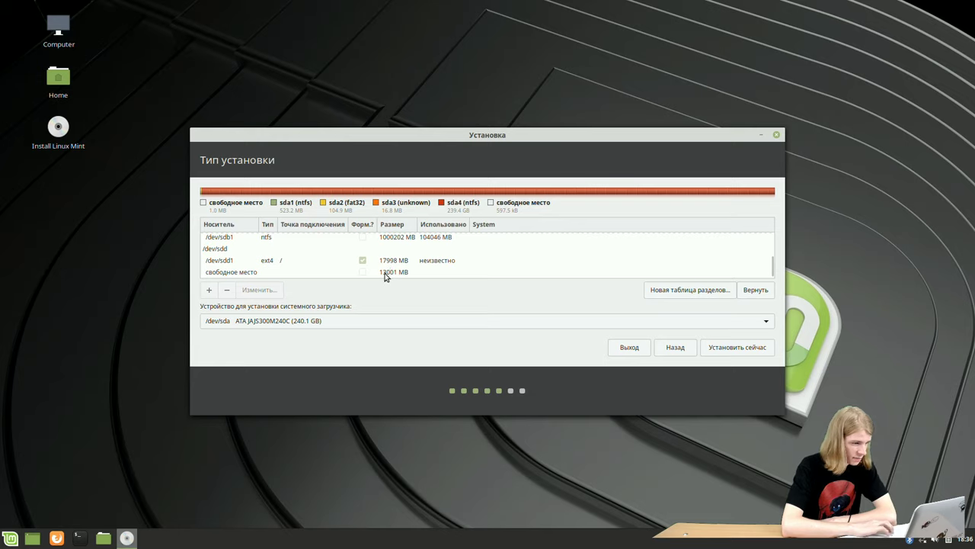
- Add a 13001 MB logical FAT32 partition at the end of the free space after sdd1
click(371, 273)
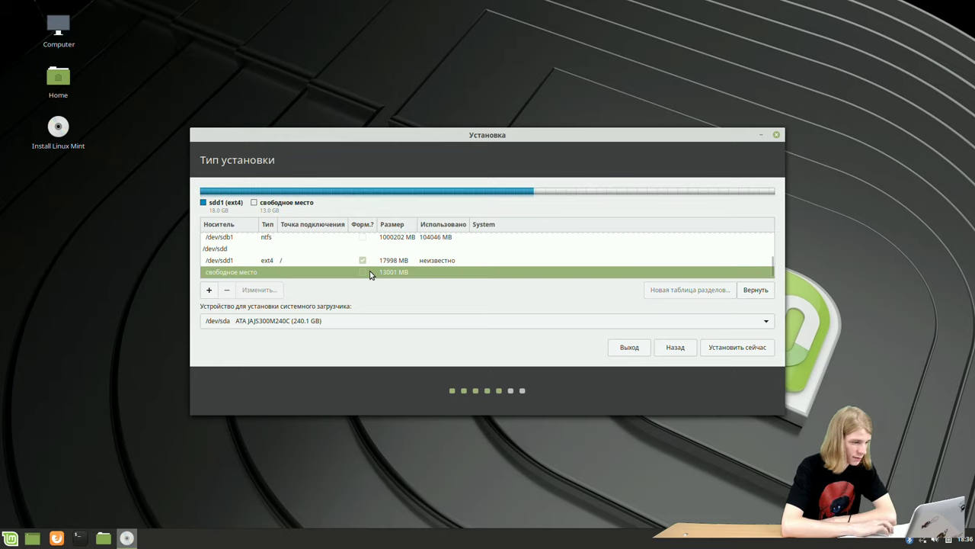
right_click(371, 274)
click(385, 280)
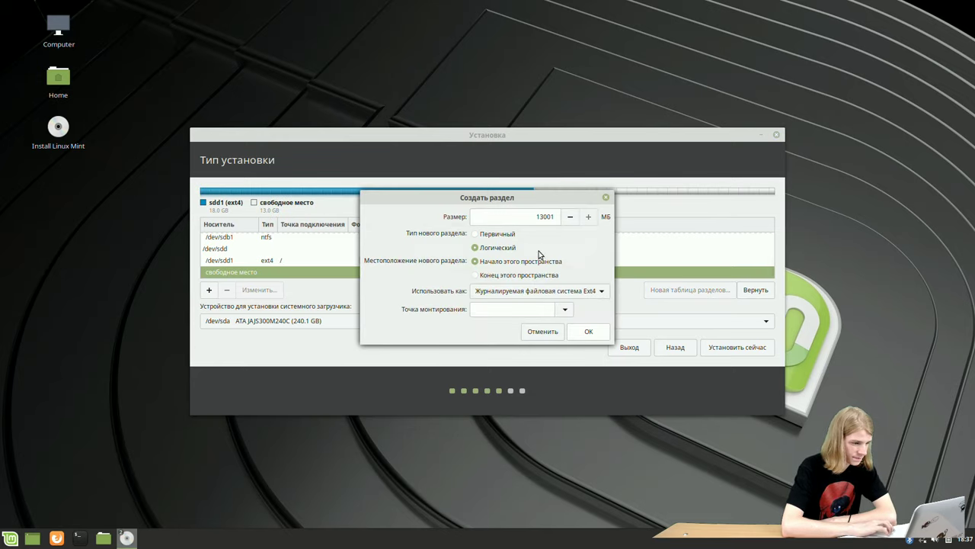
click(555, 217)
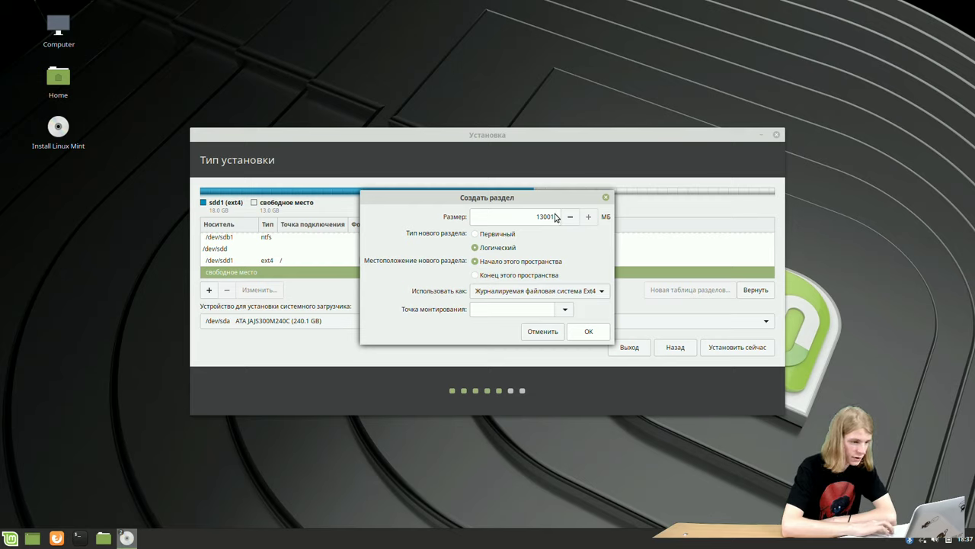
click(514, 290)
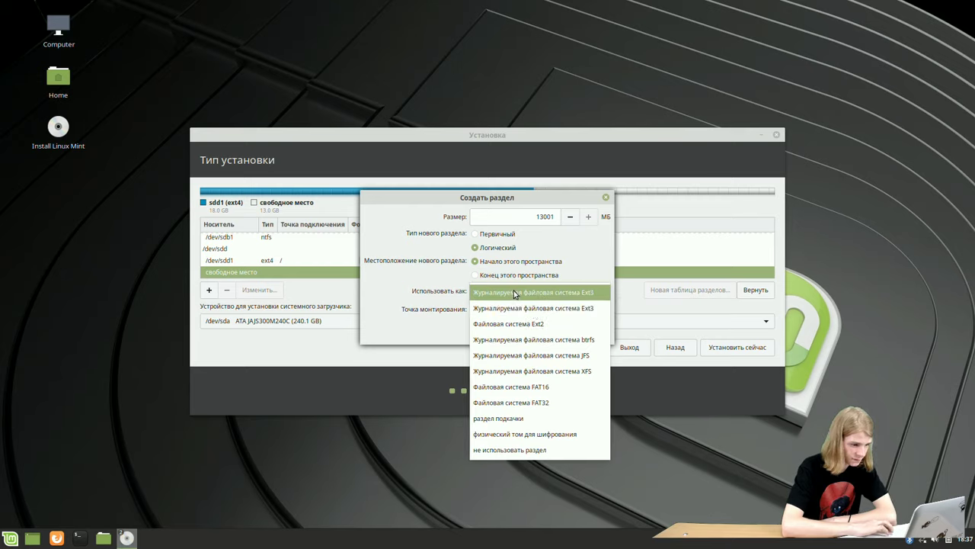
click(550, 405)
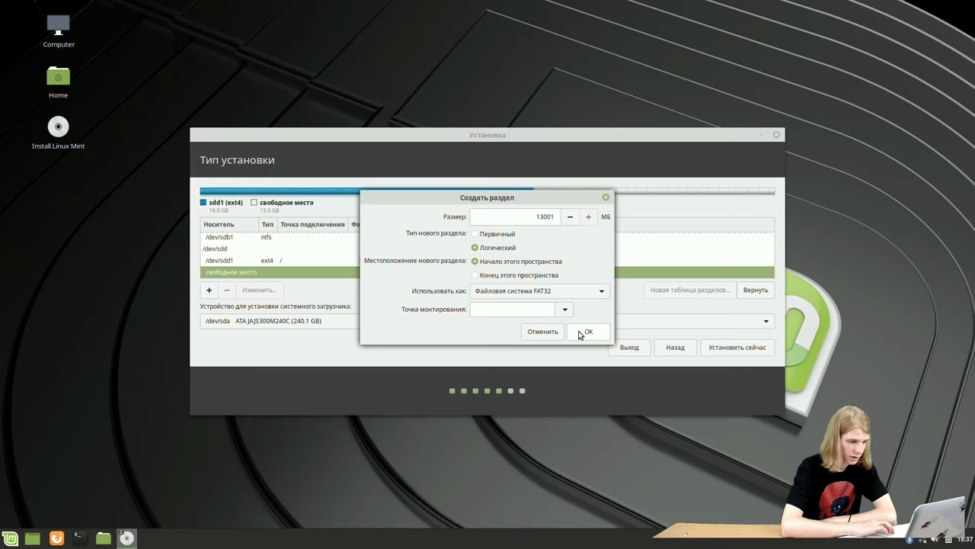
click(534, 275)
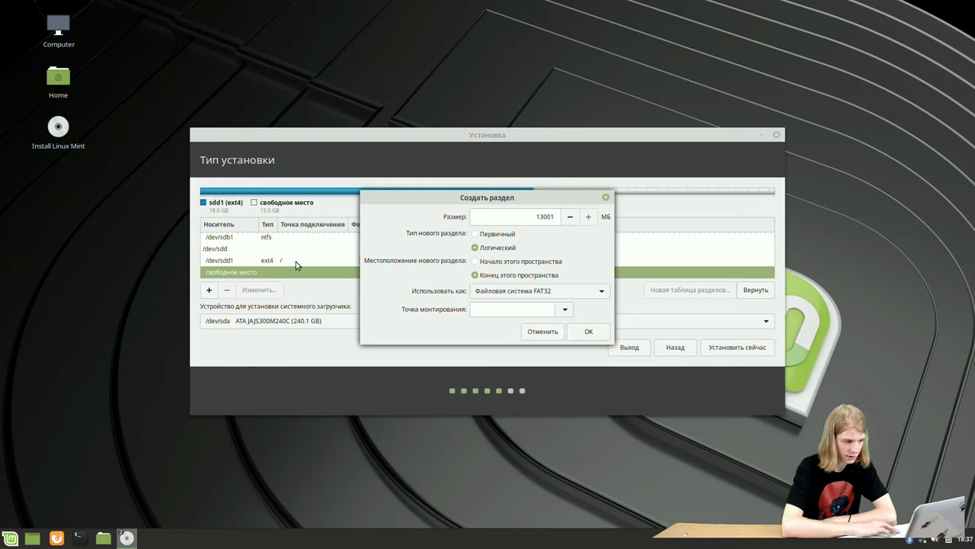
click(587, 334)
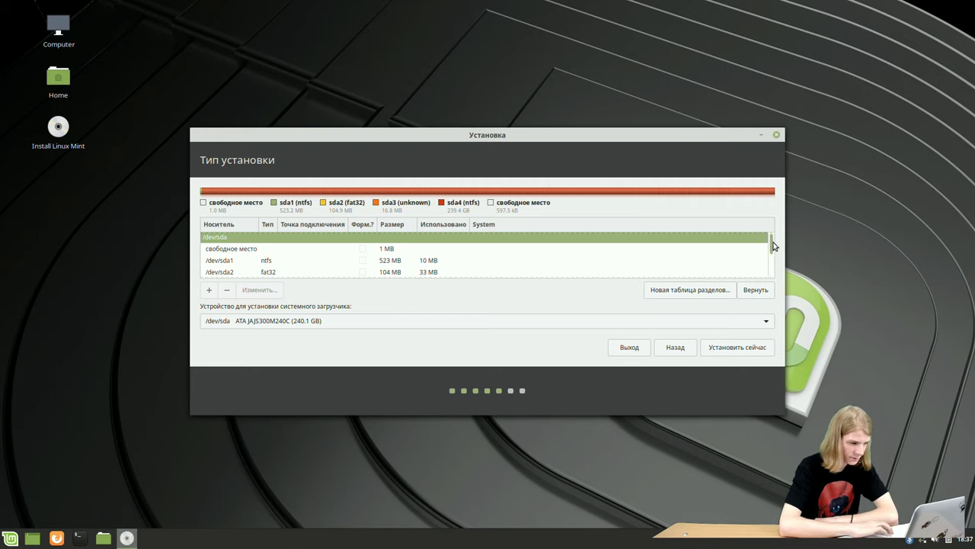
- Scroll the partition list to /dev/sdd and select the new 12999 MB sdd5 FAT32 partition
drag(774, 245, 766, 283)
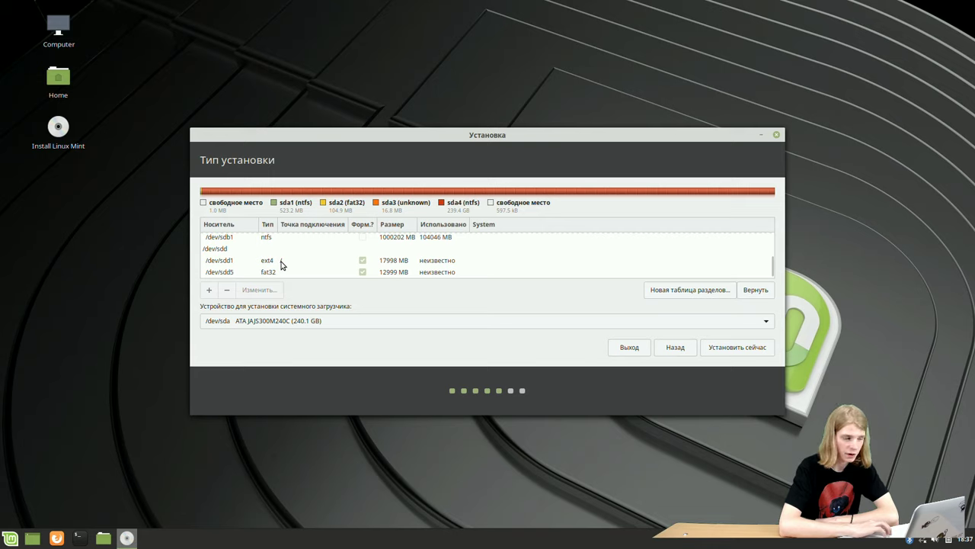
scroll(263, 269, up, 1)
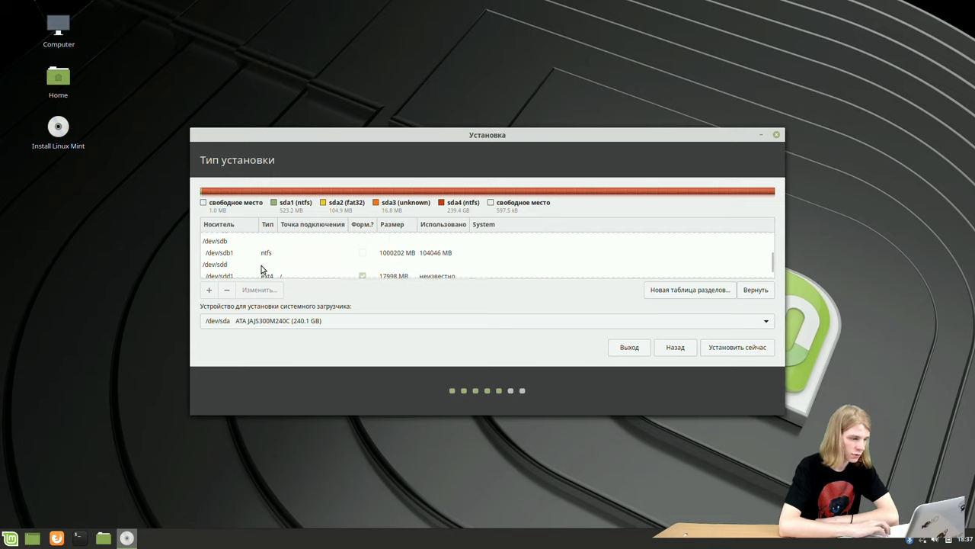
scroll(263, 268, up, 1)
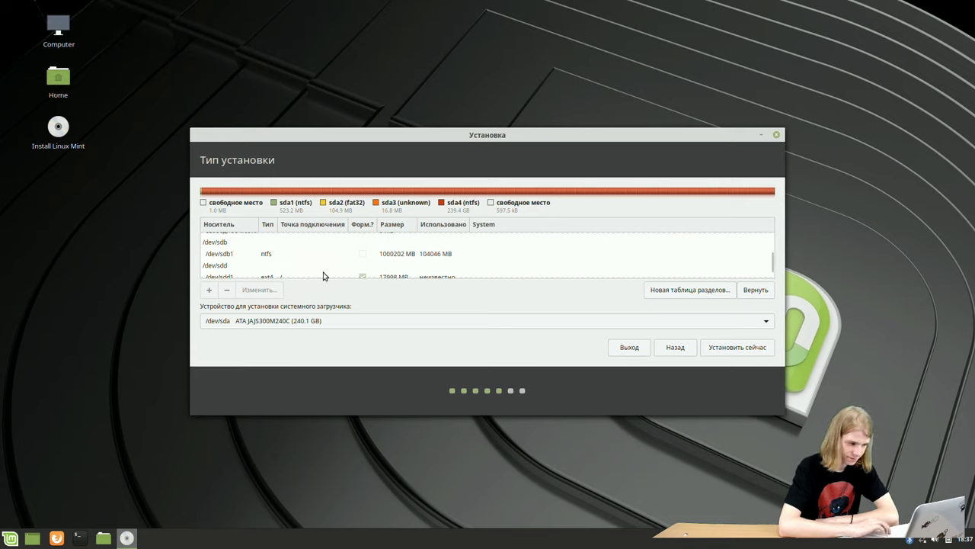
scroll(324, 272, down, 2)
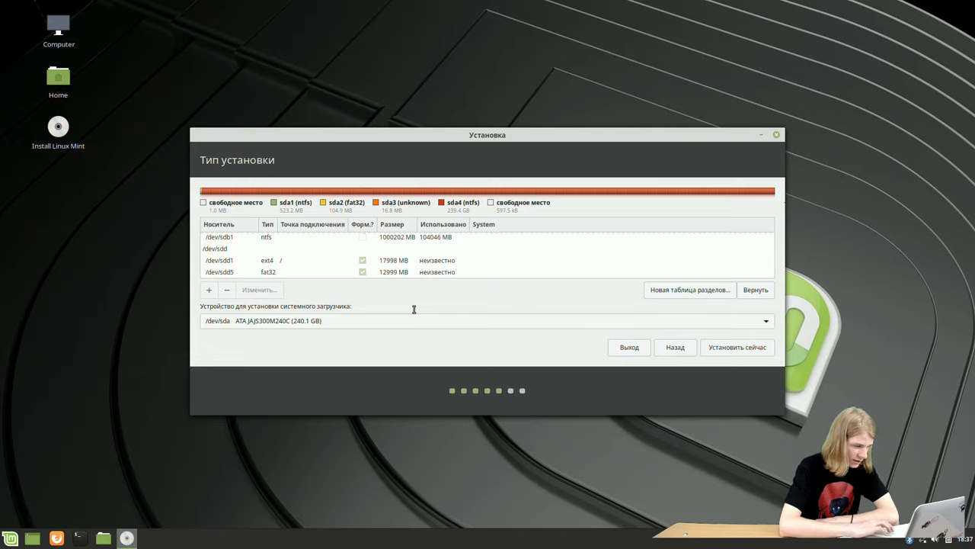
key(Down)
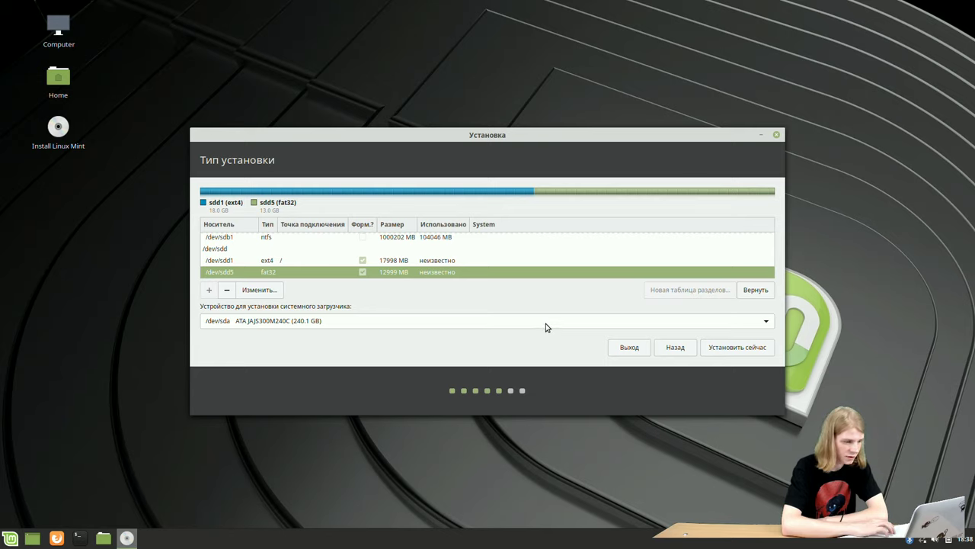
- Put the bootloader on /dev/sdd1, then start installing and accept both partition warnings
click(546, 327)
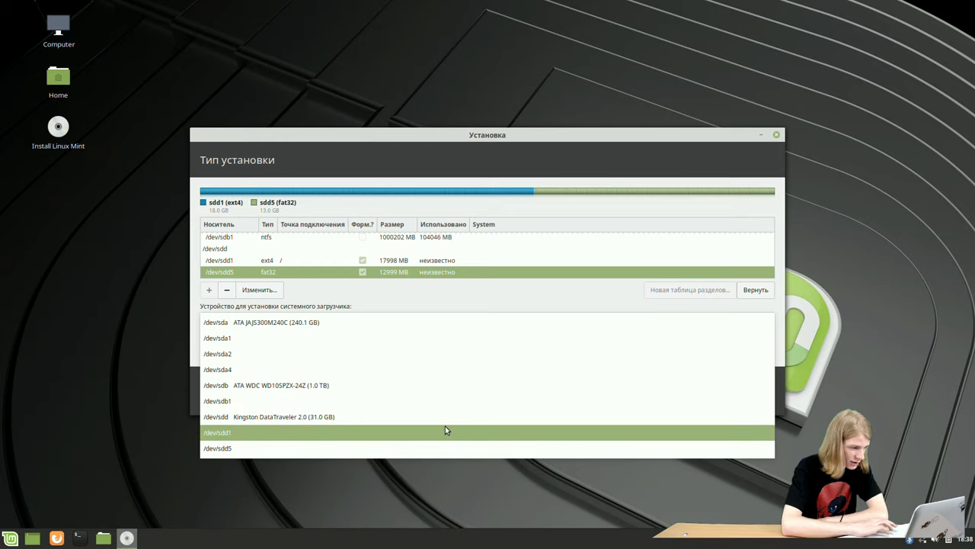
click(445, 428)
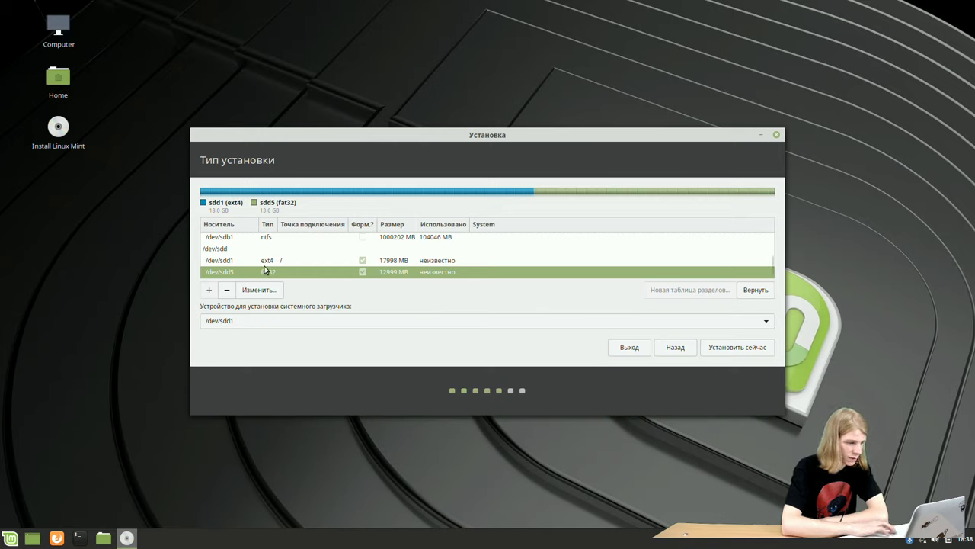
click(727, 348)
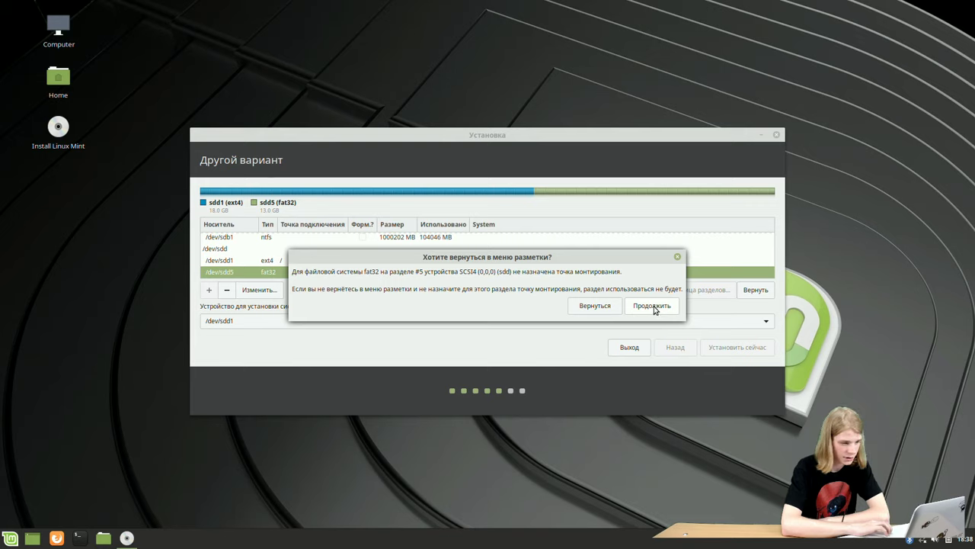
click(653, 307)
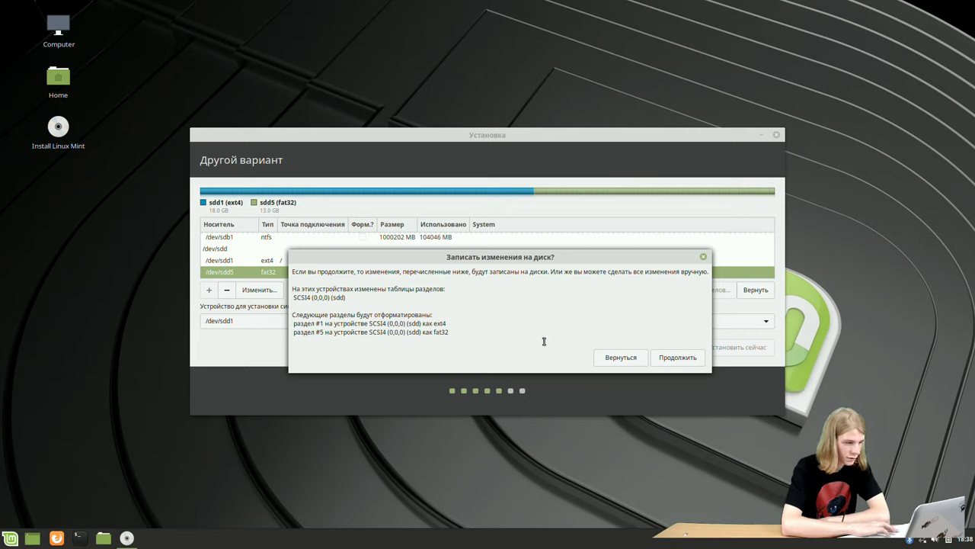
click(678, 358)
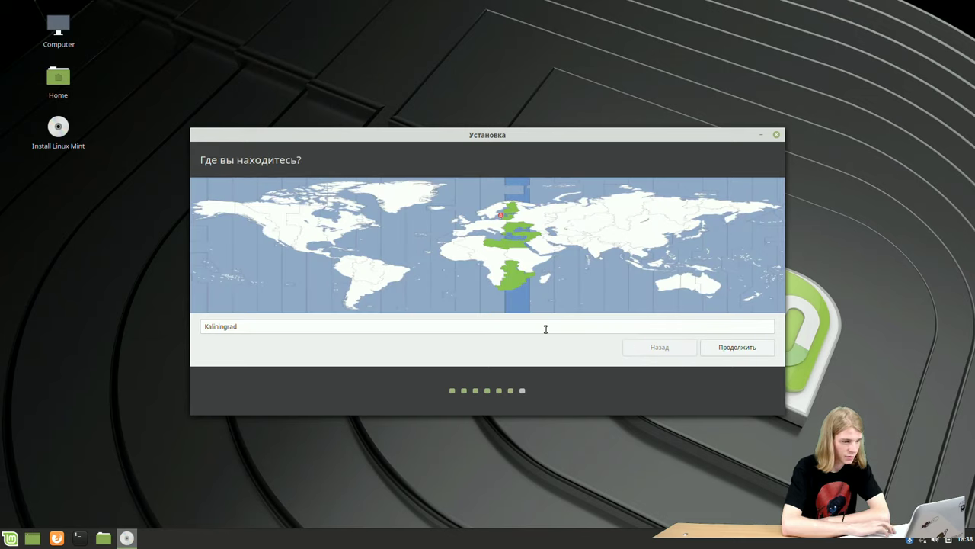
- Accept the Kaliningrad time zone, enter the account details and password, and begin installation
click(732, 347)
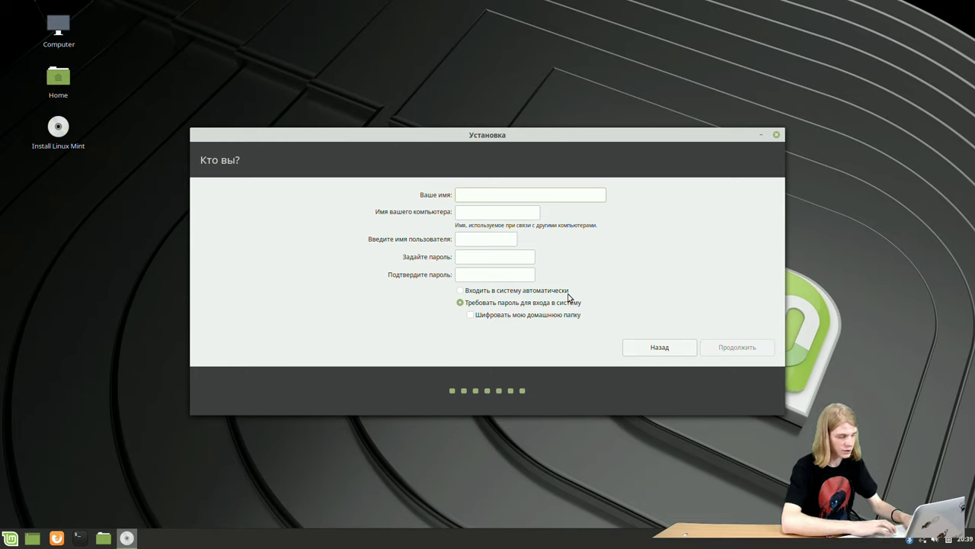
text(qwe)
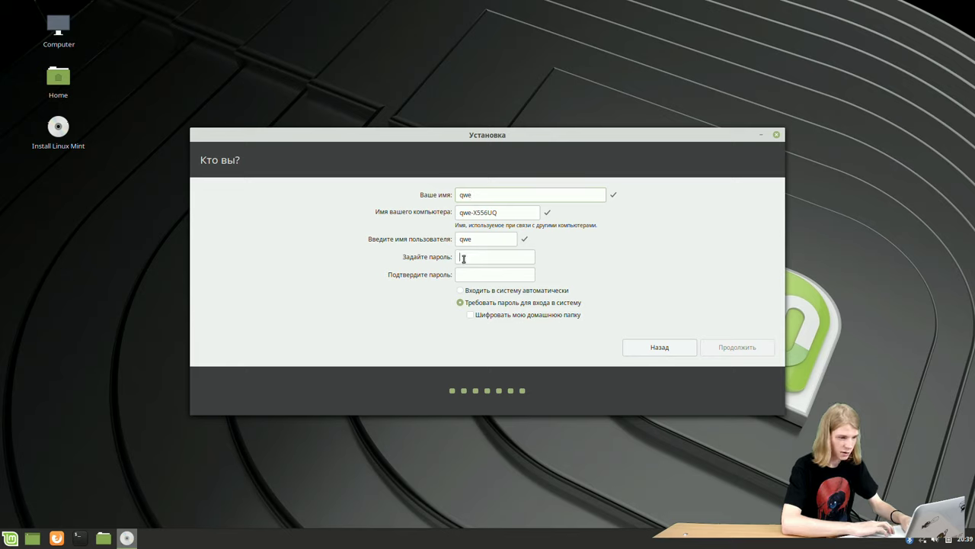
text(q)
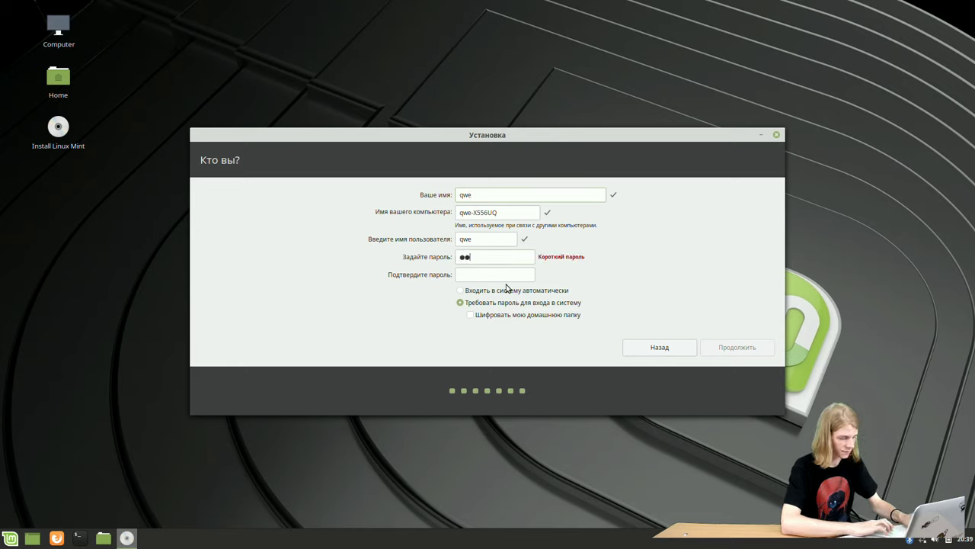
text(wertyui)
click(494, 276)
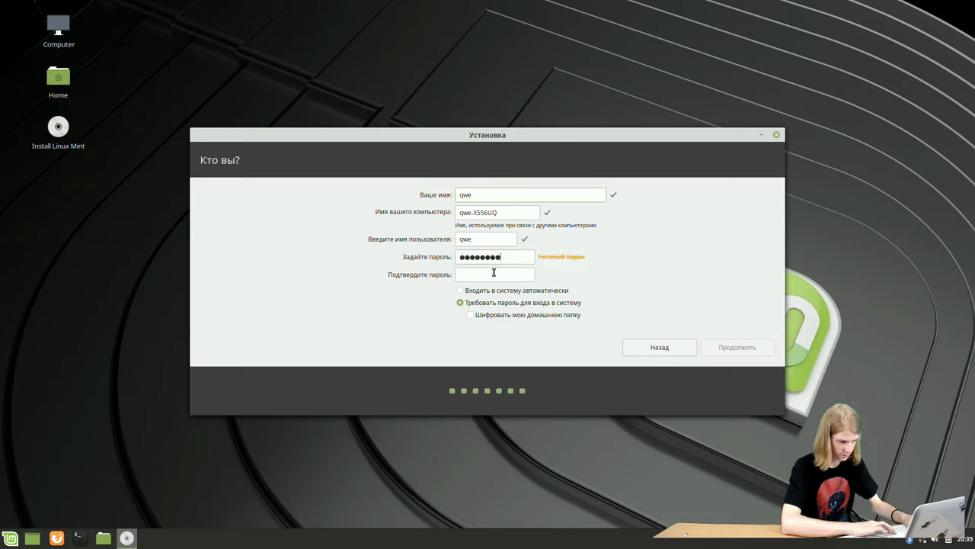
text(q)
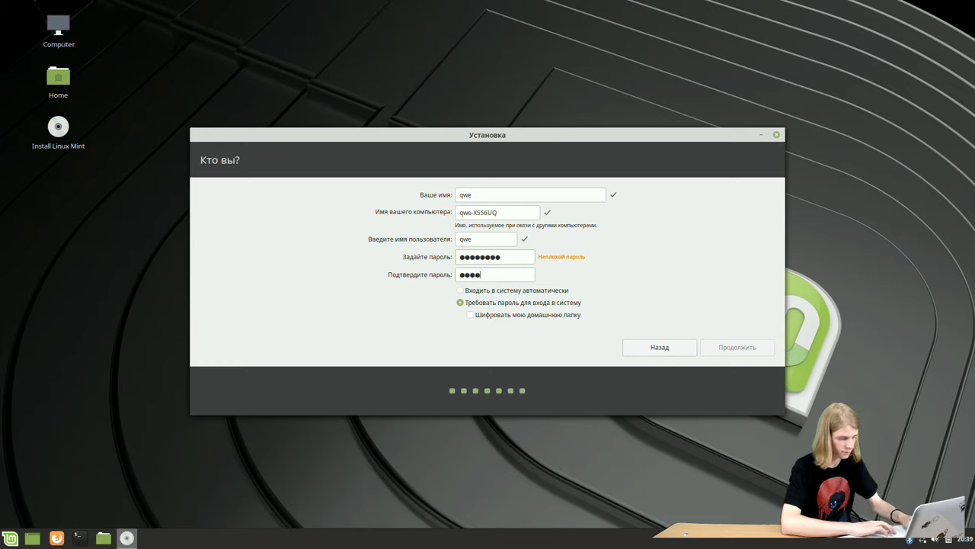
text(wertyui)
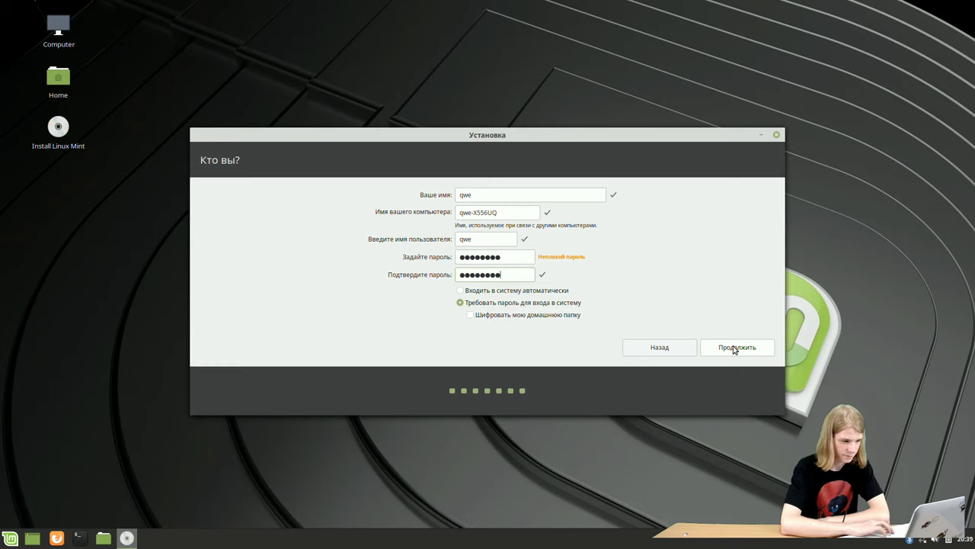
click(734, 349)
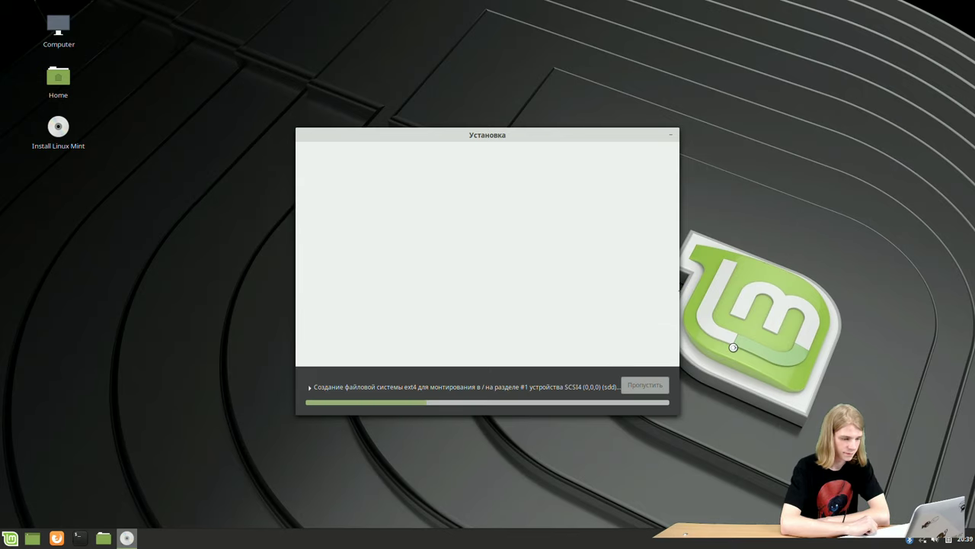